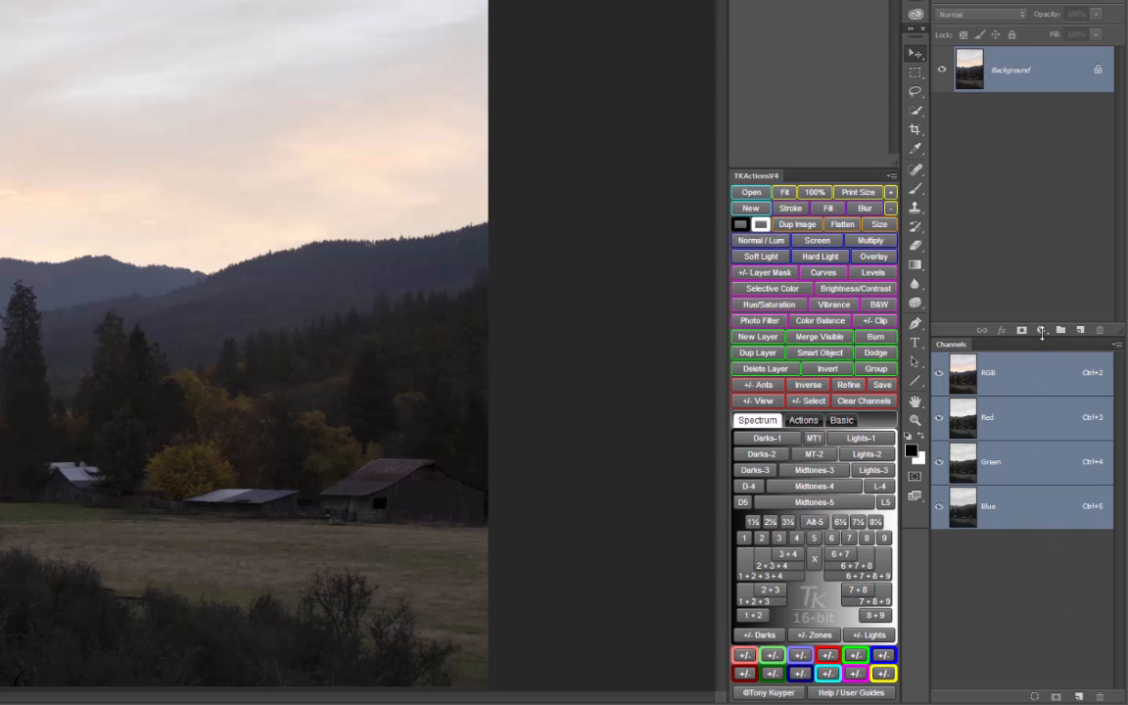
click(1042, 331)
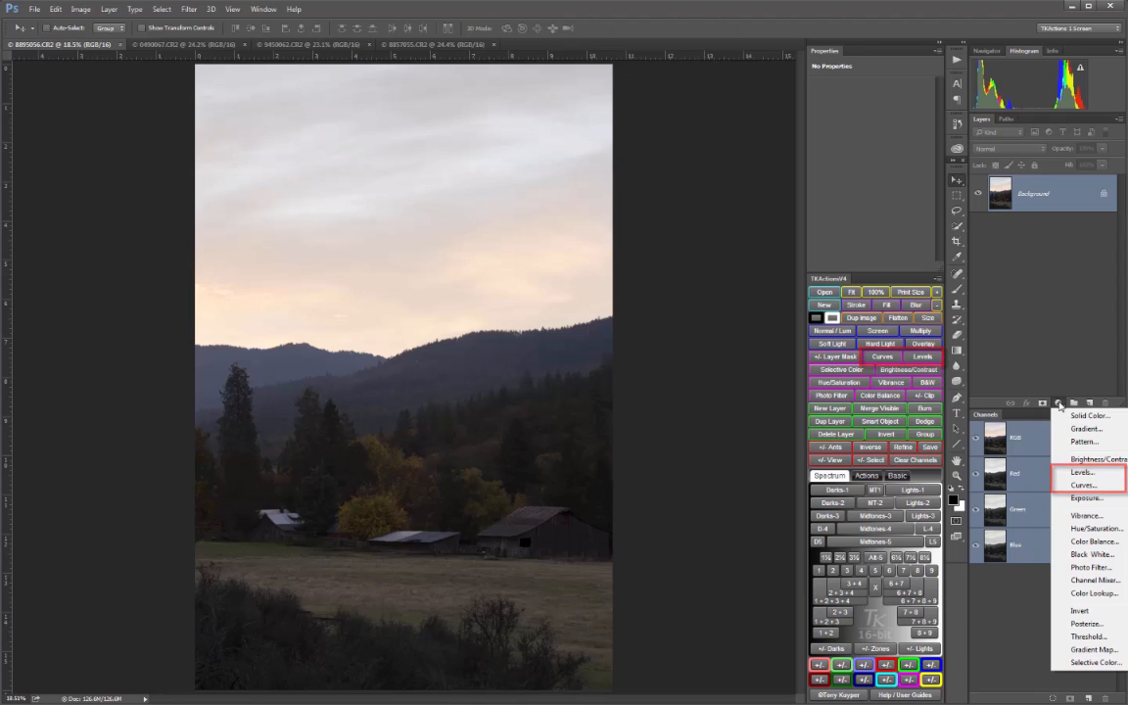
click(1053, 377)
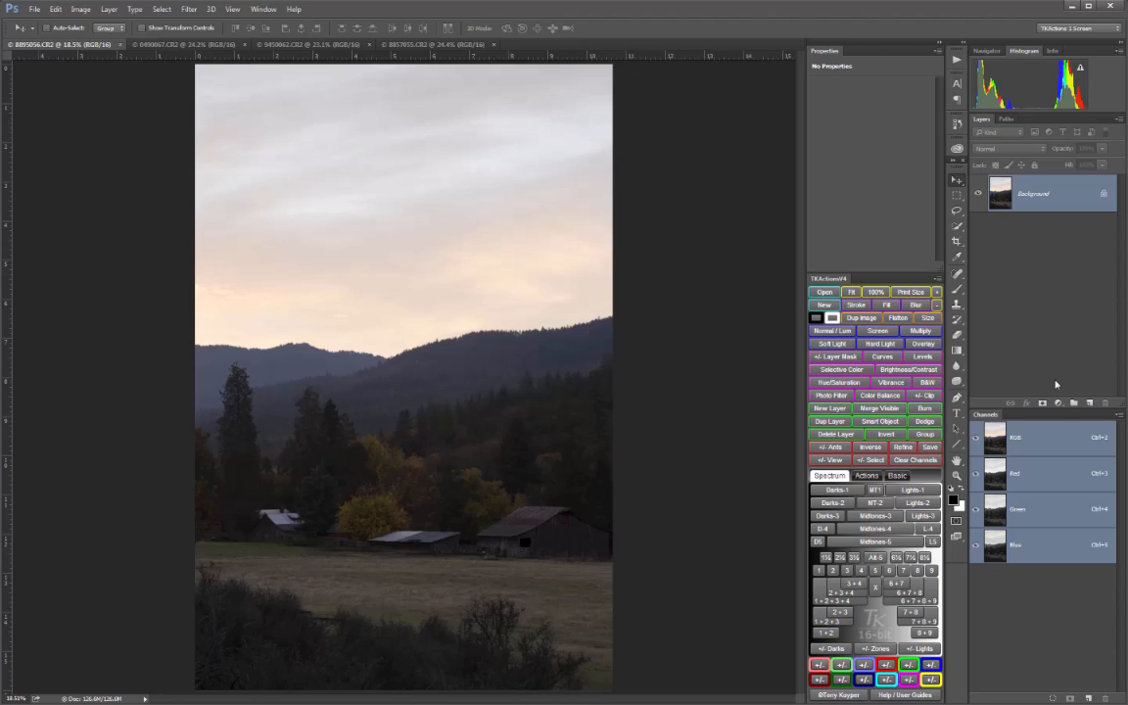
Try an unmasked Levels adjustment by shifting its black and white input points, and delete the adjustment layer
click(924, 357)
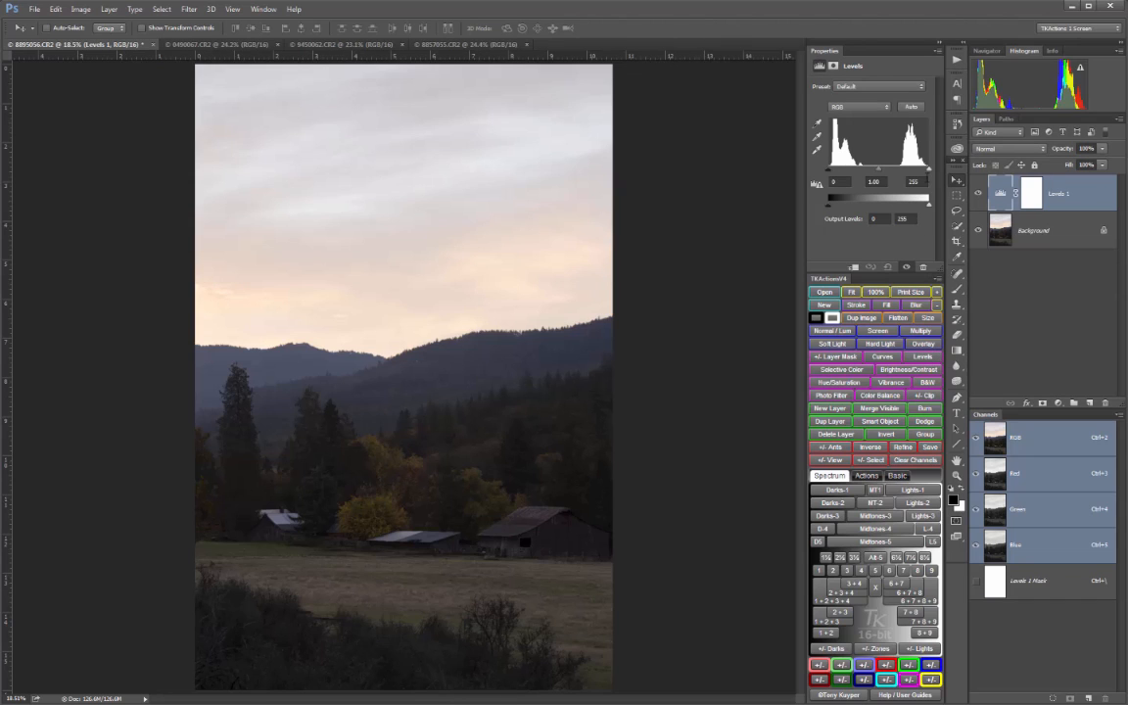
mouse_move(929, 171)
mouse_down()
mouse_move(912, 179)
mouse_move(932, 179)
mouse_up()
mouse_move(830, 169)
mouse_down()
mouse_move(849, 172)
mouse_move(821, 175)
mouse_up()
drag(927, 171, 879, 181)
click(847, 437)
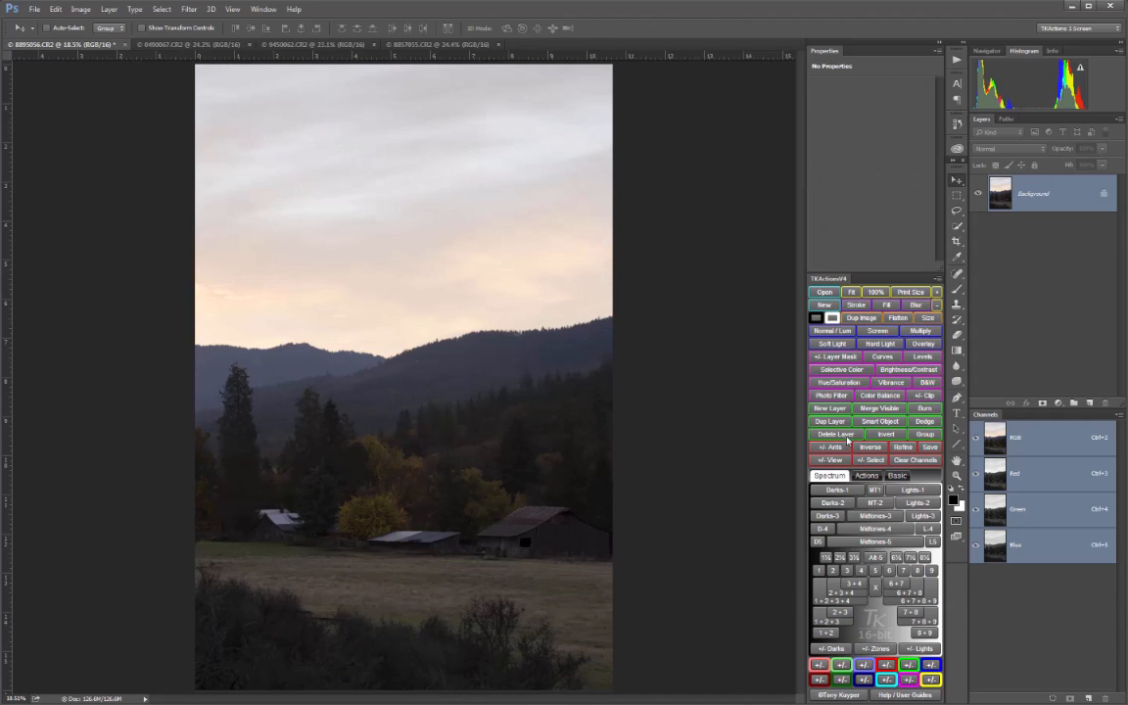
Add a Curves adjustment that lifts the shadows from 59 to 79 and lowers the highlights from 202 to 152
click(882, 358)
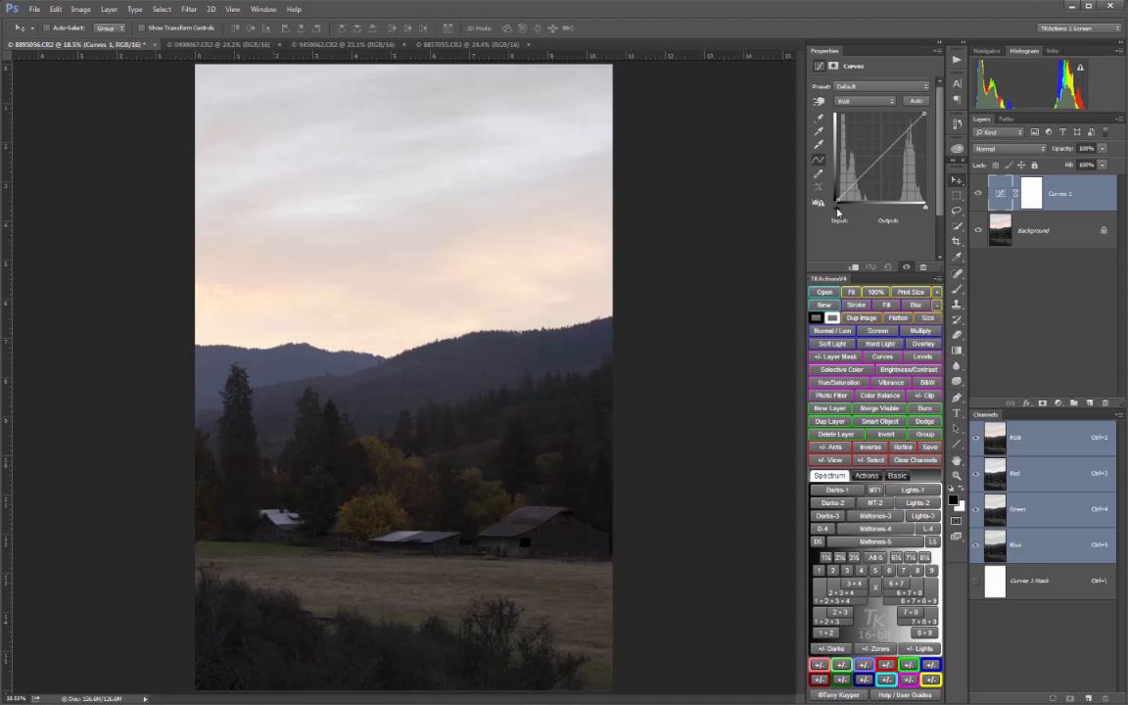
drag(859, 182, 857, 172)
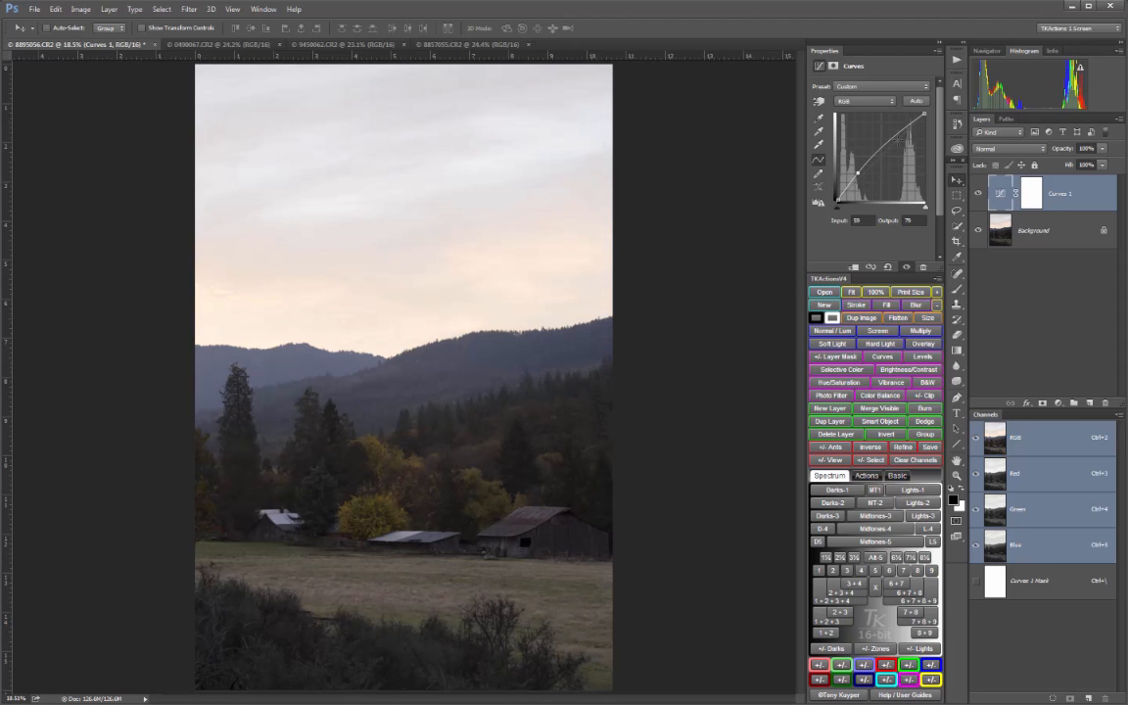
drag(907, 127, 909, 147)
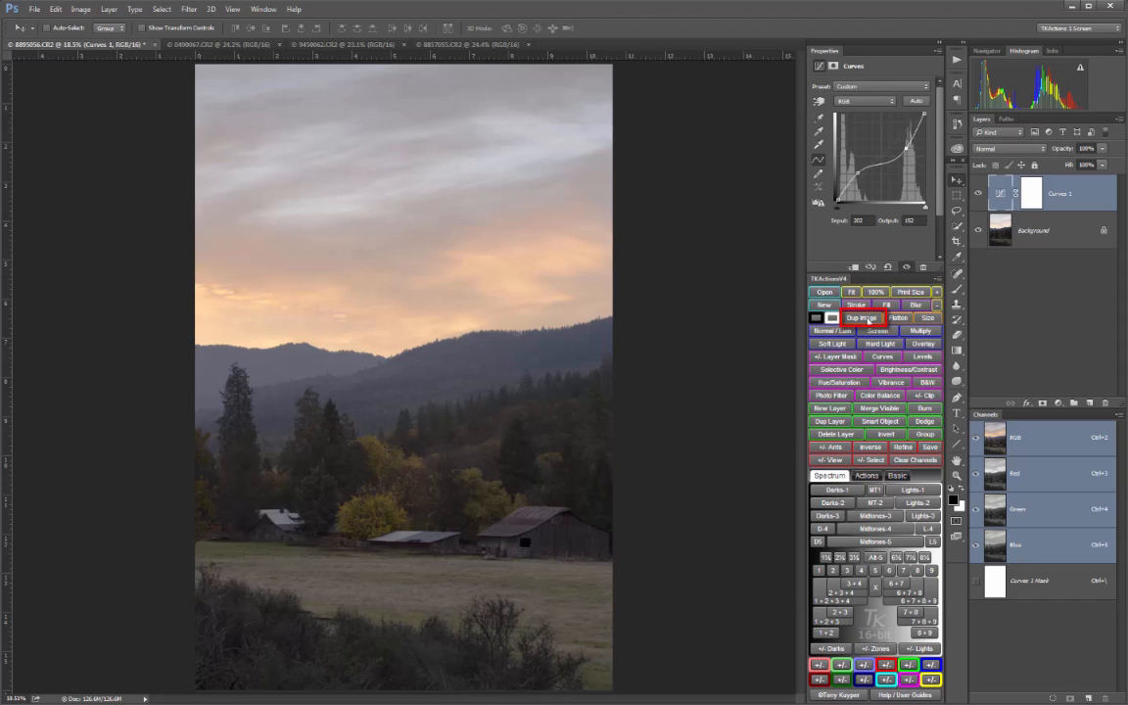
Duplicate the image and delete the Curves layer from the copy
click(861, 319)
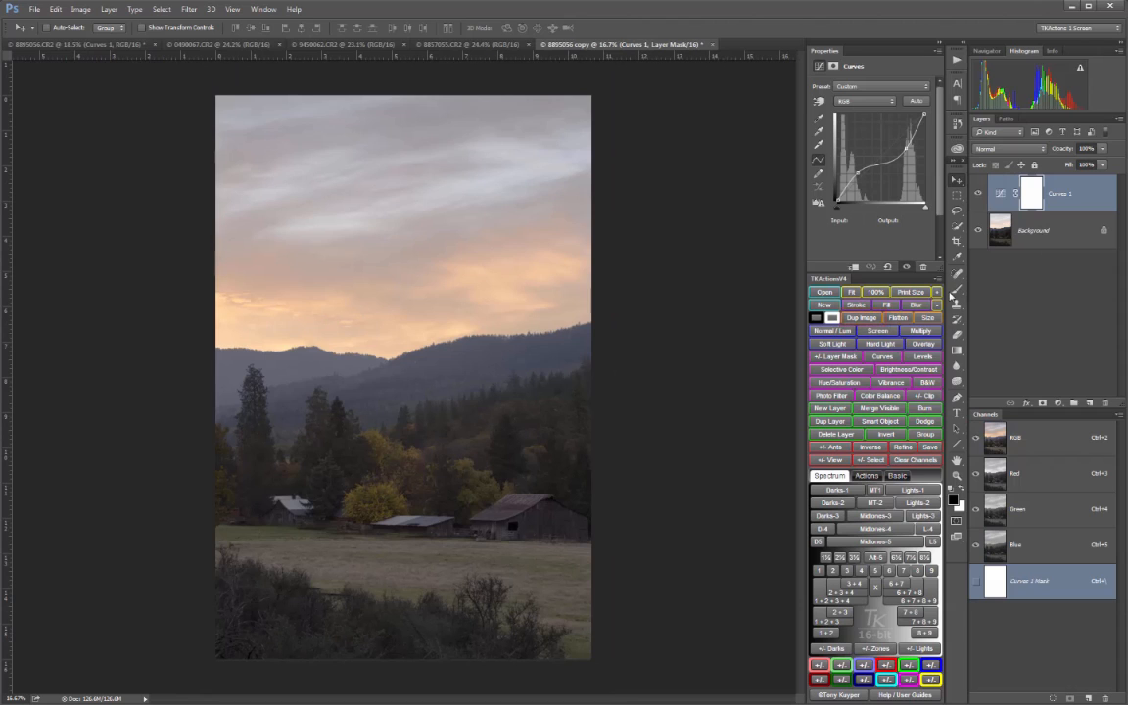
click(836, 436)
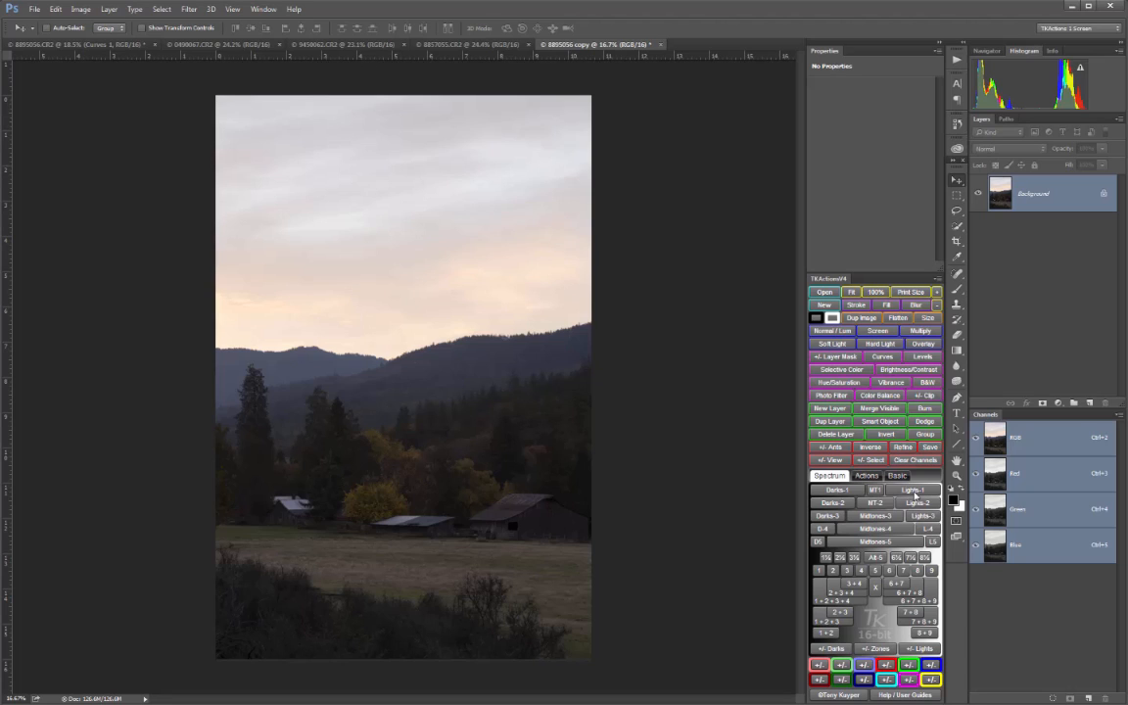
Load the Lights-1 luminosity selection and preview its coverage with the red selection overlay
click(911, 489)
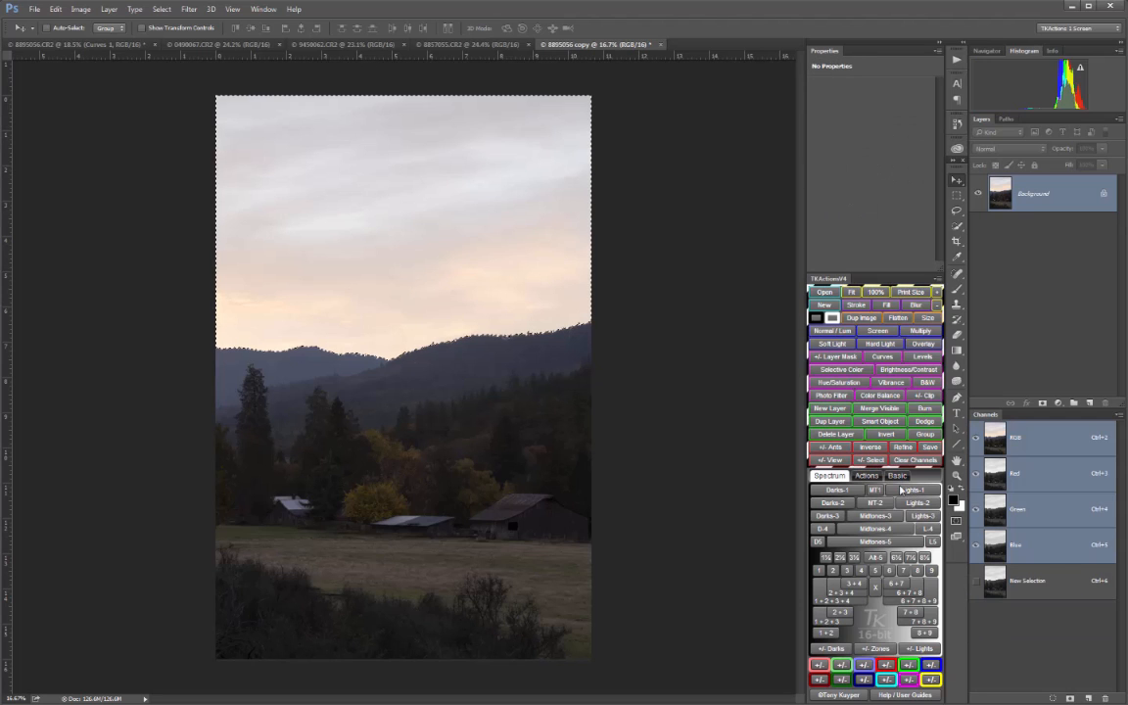
click(839, 464)
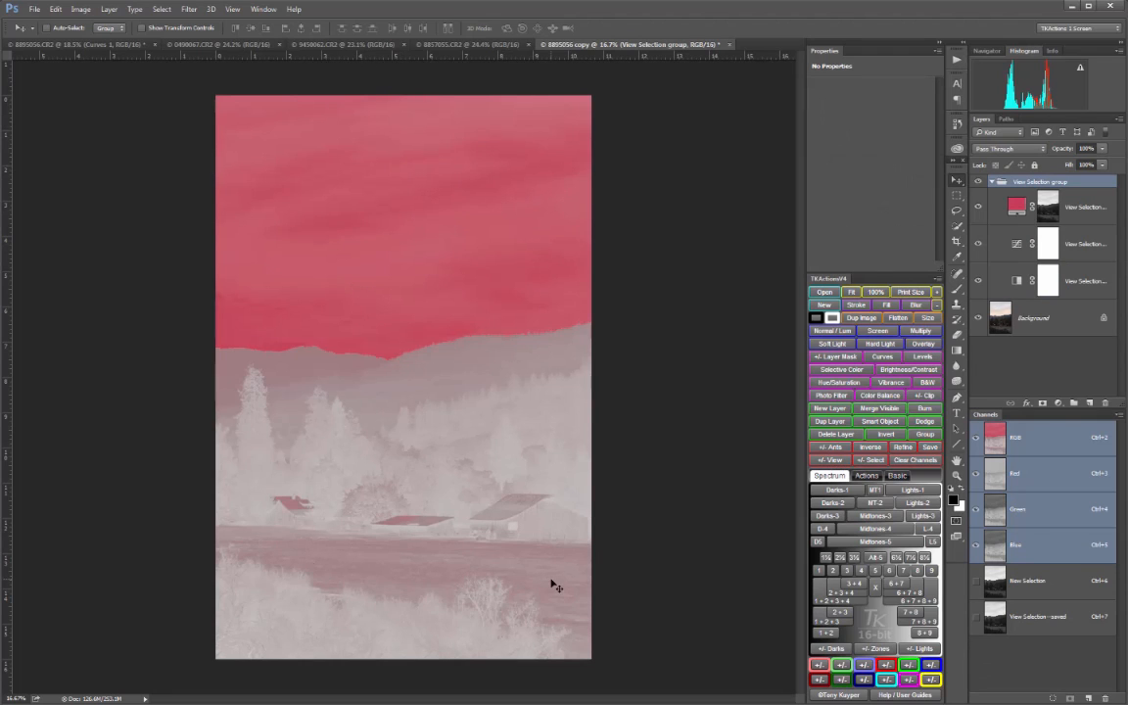
click(831, 459)
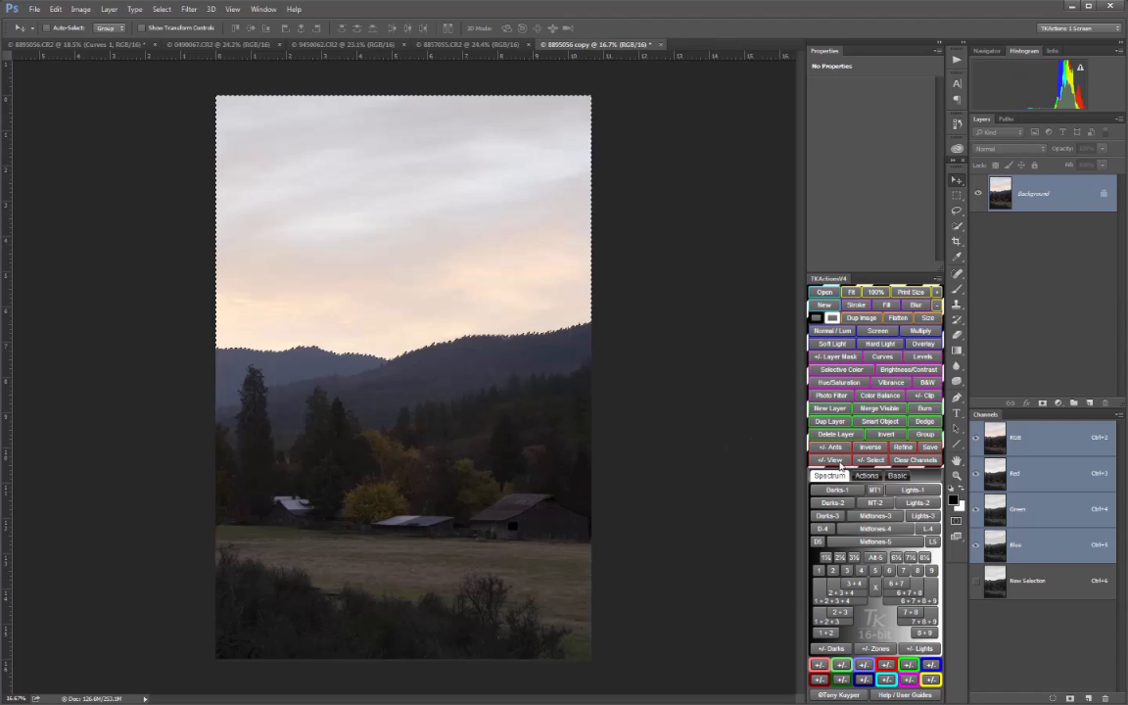
Load the narrower Lights-2 luminosity selection and check its coverage of the sky with the selection overlay
click(924, 504)
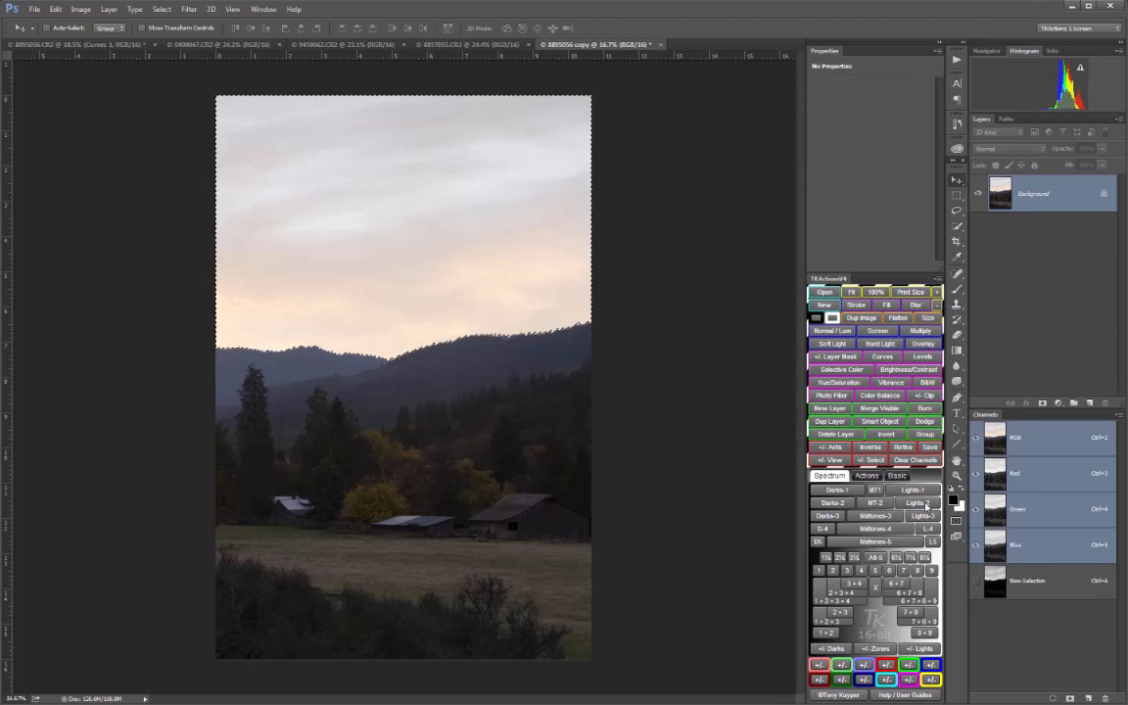
click(831, 460)
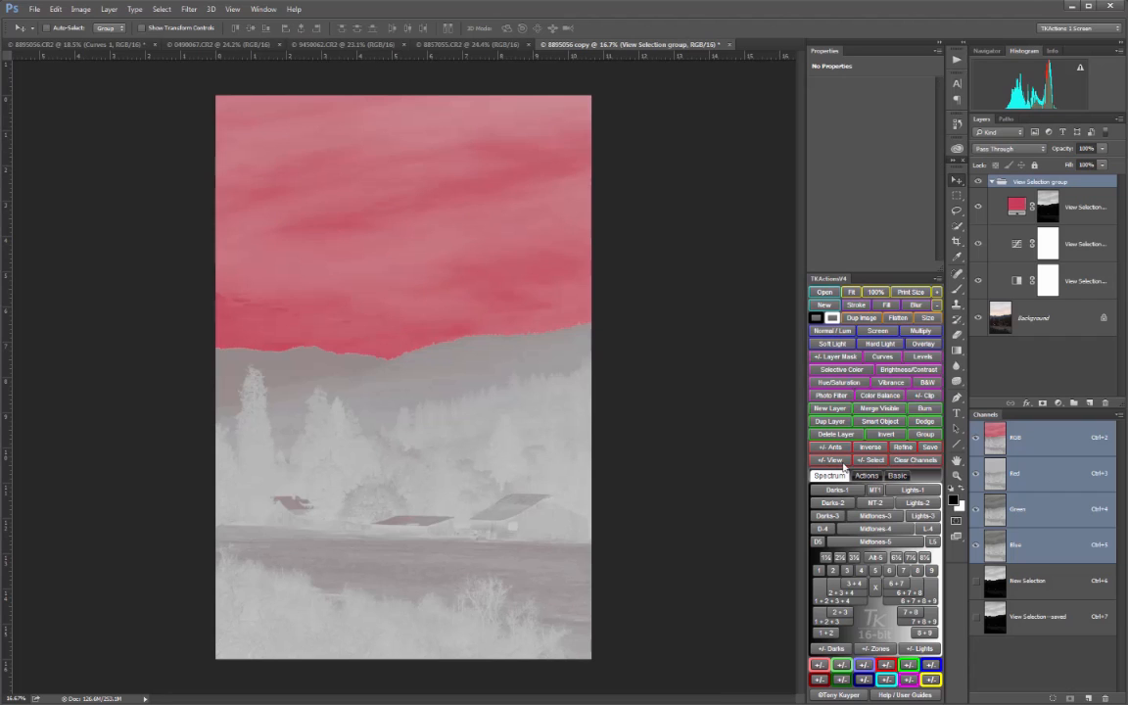
click(841, 462)
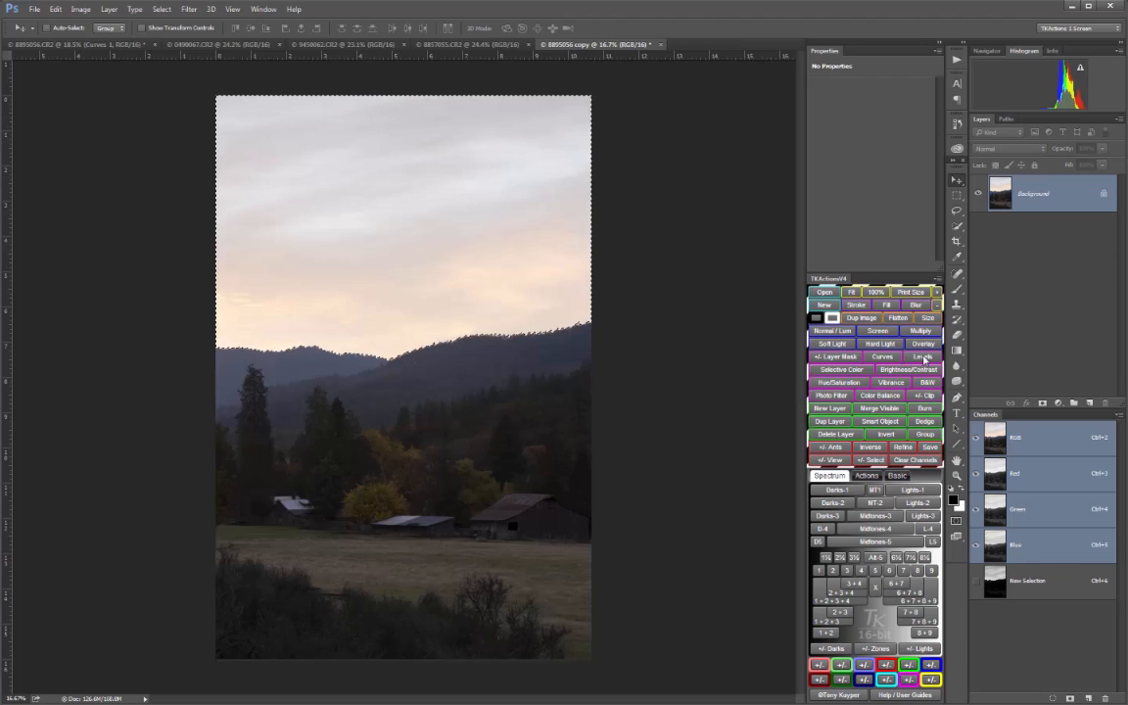
Add a Levels adjustment masked by the Lights-2 selection, inspect its mask, and raise its black input level to about 175
click(923, 358)
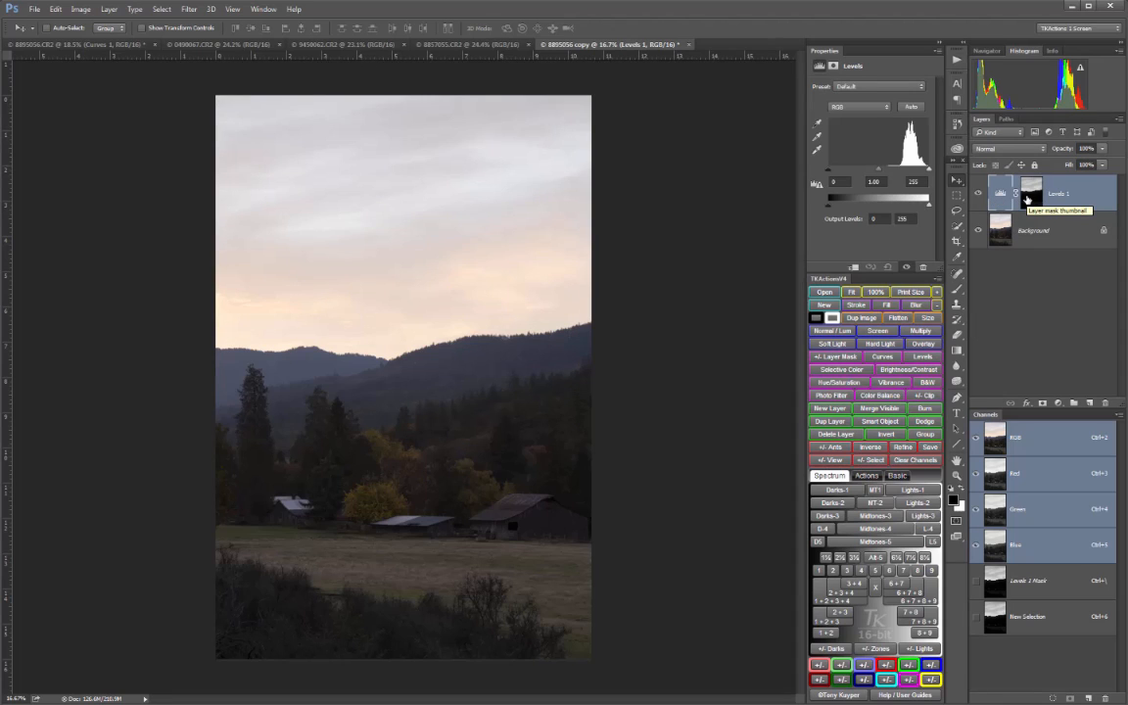
alt+click(1026, 198)
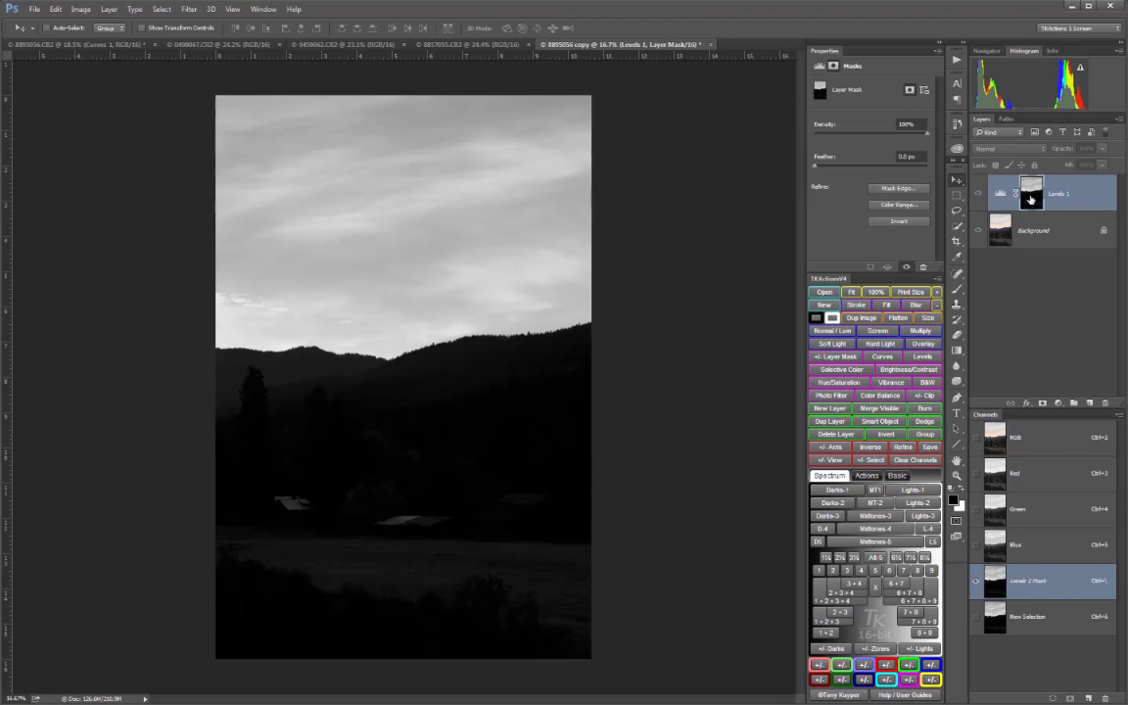
alt+click(1030, 199)
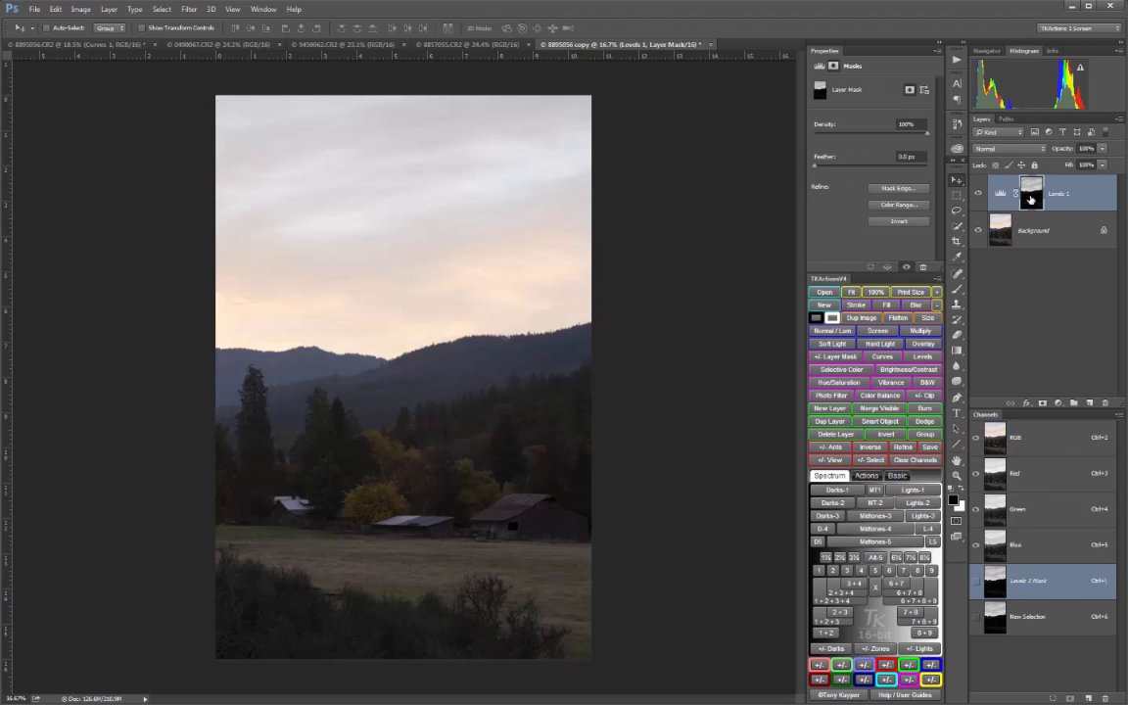
click(1001, 193)
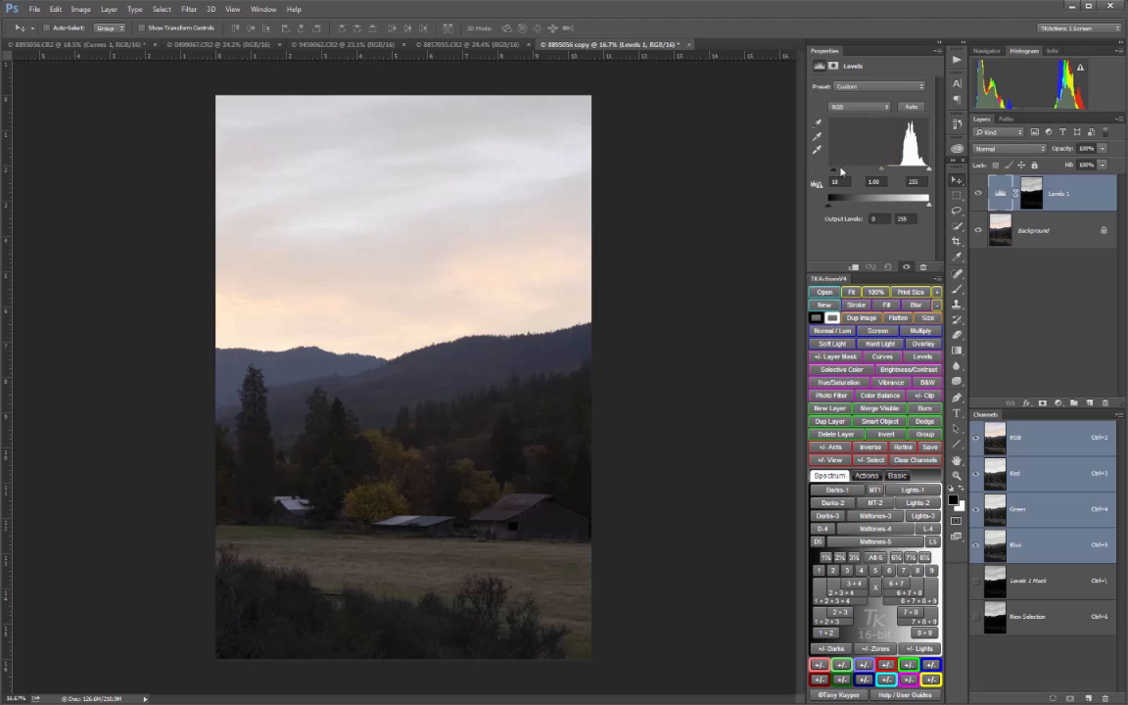
drag(831, 170, 915, 175)
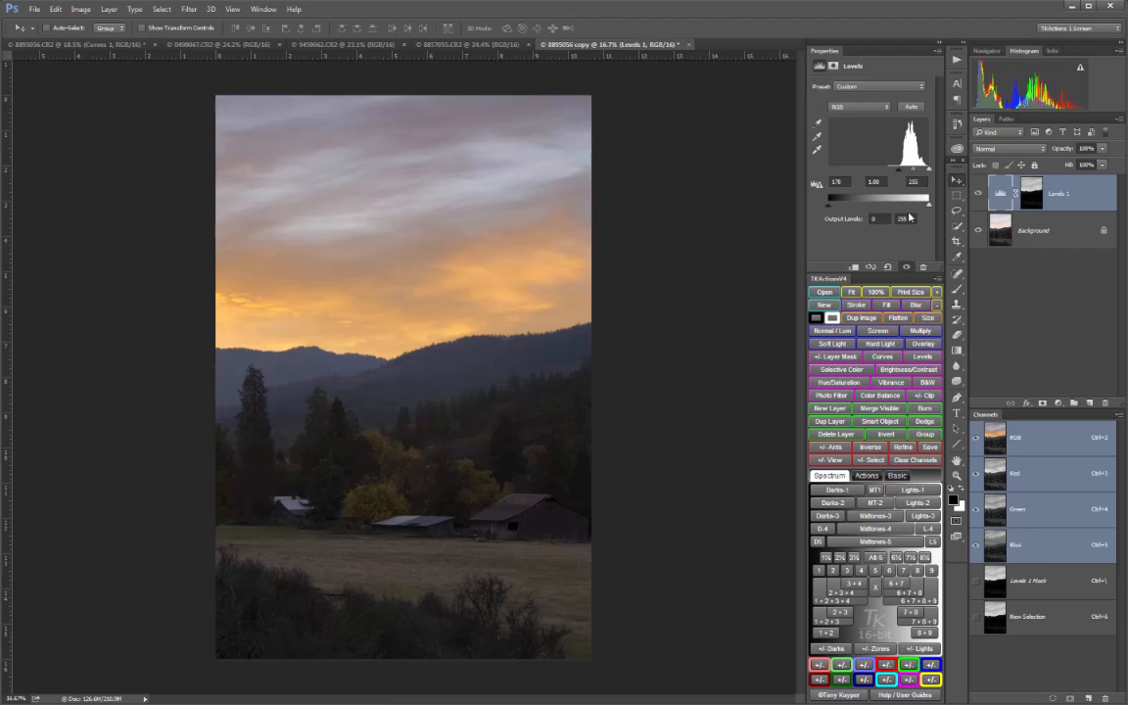
Hide the Levels 1 layer, and load and preview the Darks-1 luminosity selection
click(979, 193)
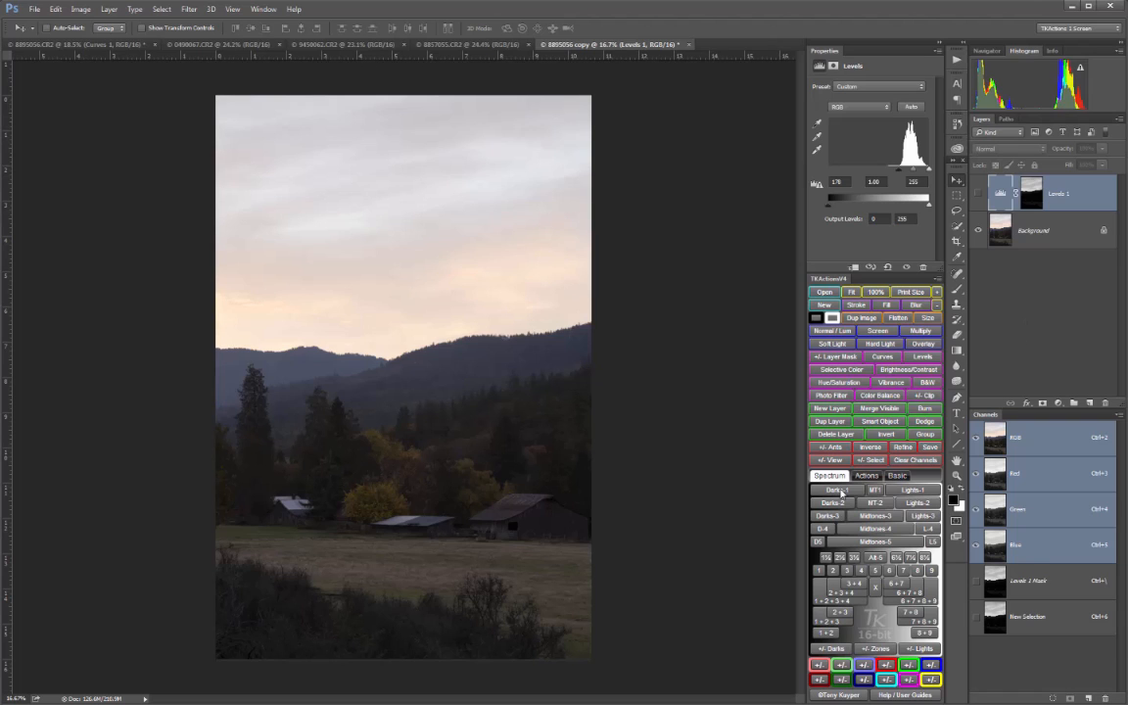
click(840, 491)
click(831, 460)
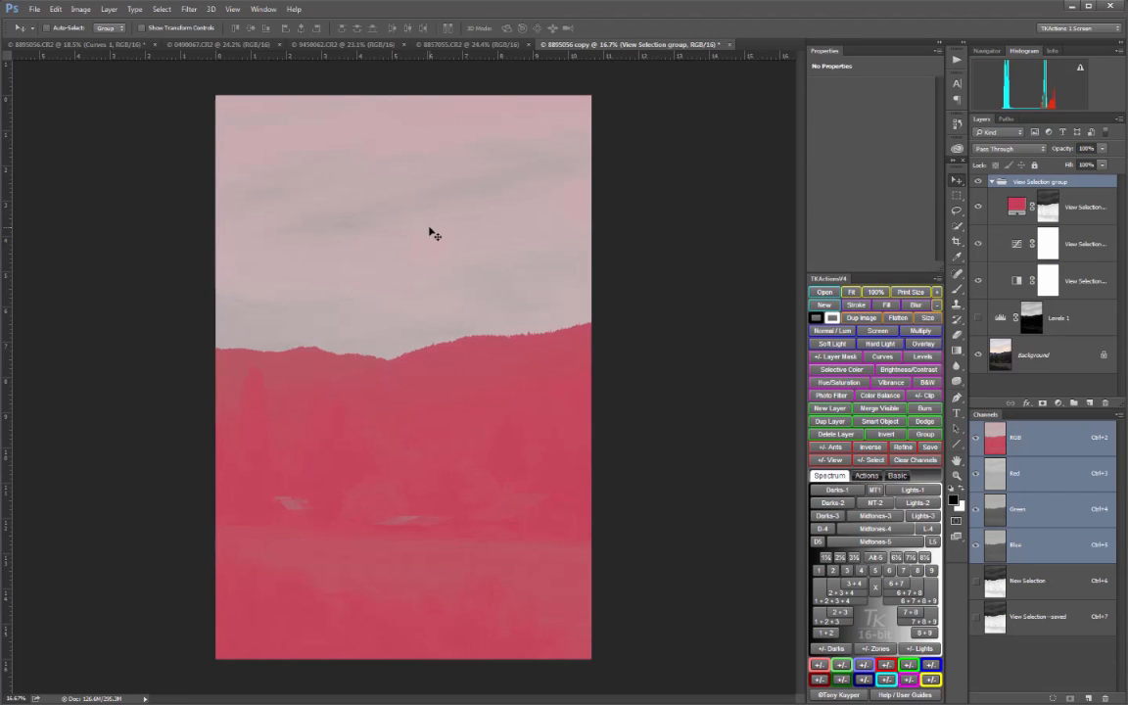
Load the Darks-2 luminosity selection and check its coverage of the foreground with the selection overlay
click(830, 502)
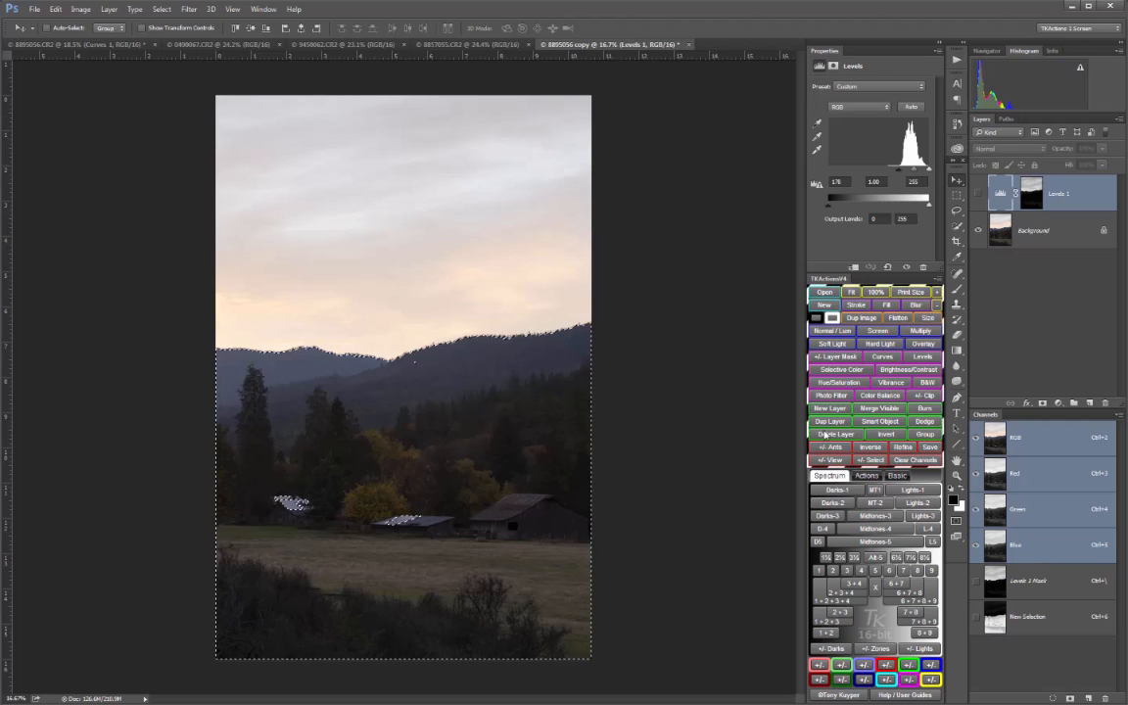
click(829, 460)
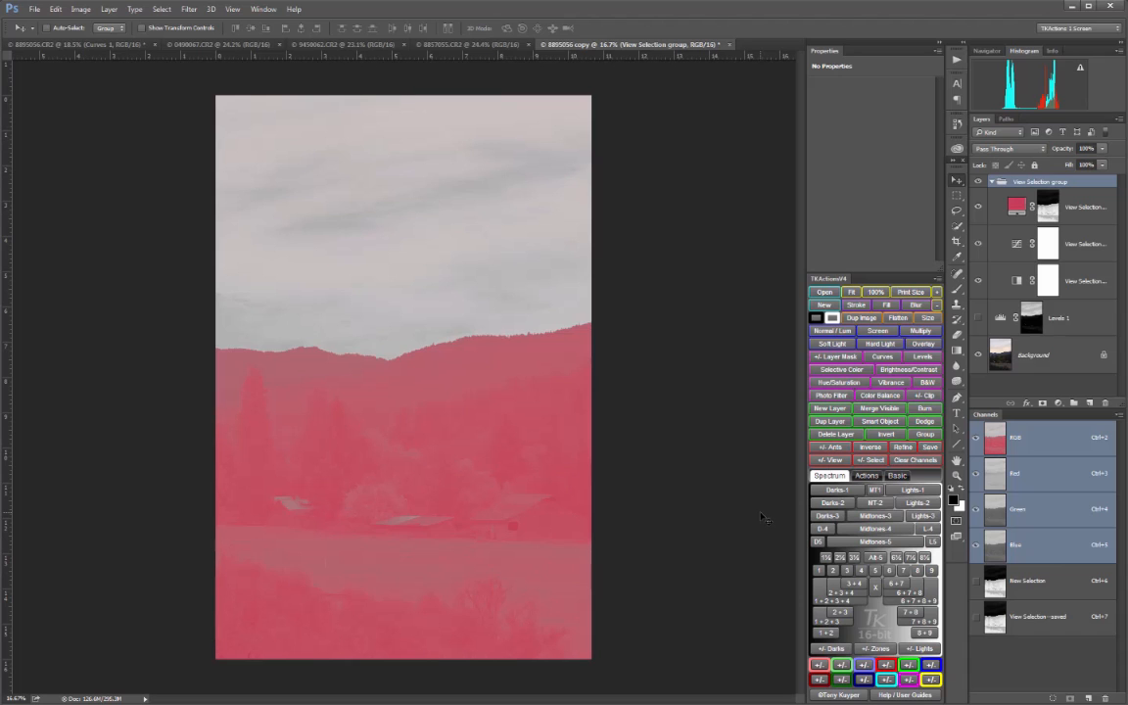
click(837, 461)
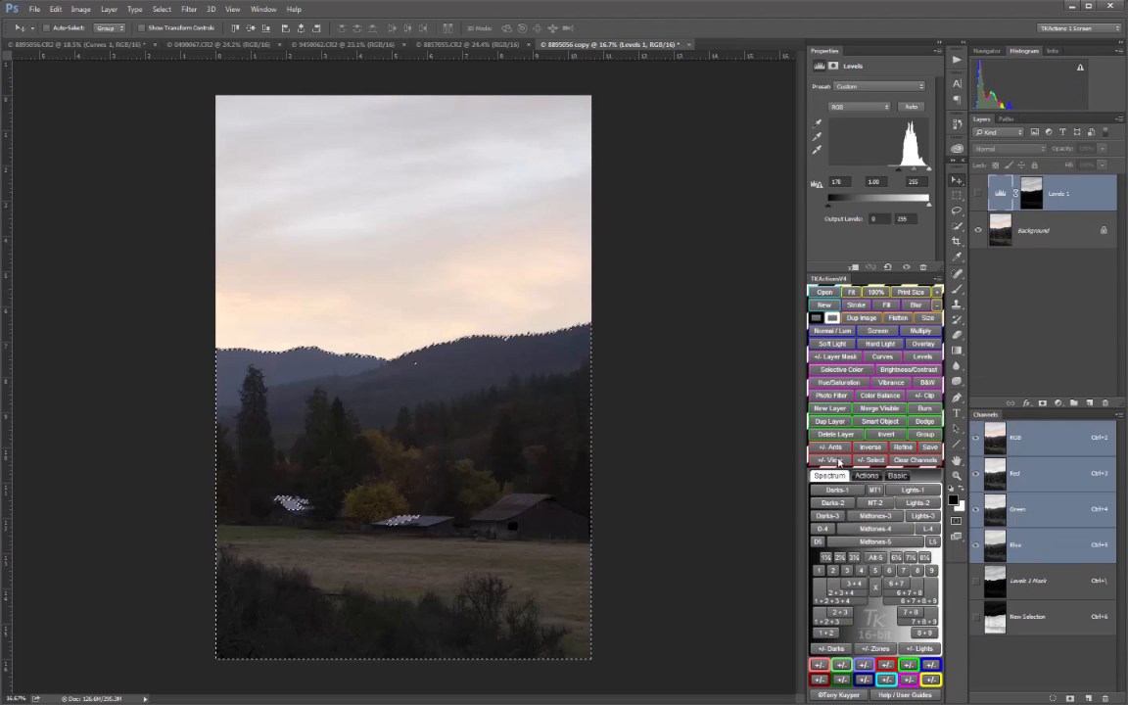
Add a second Levels adjustment masked by the Darks-2 selection, show the Levels 1 layer again, and inspect the new mask
click(921, 357)
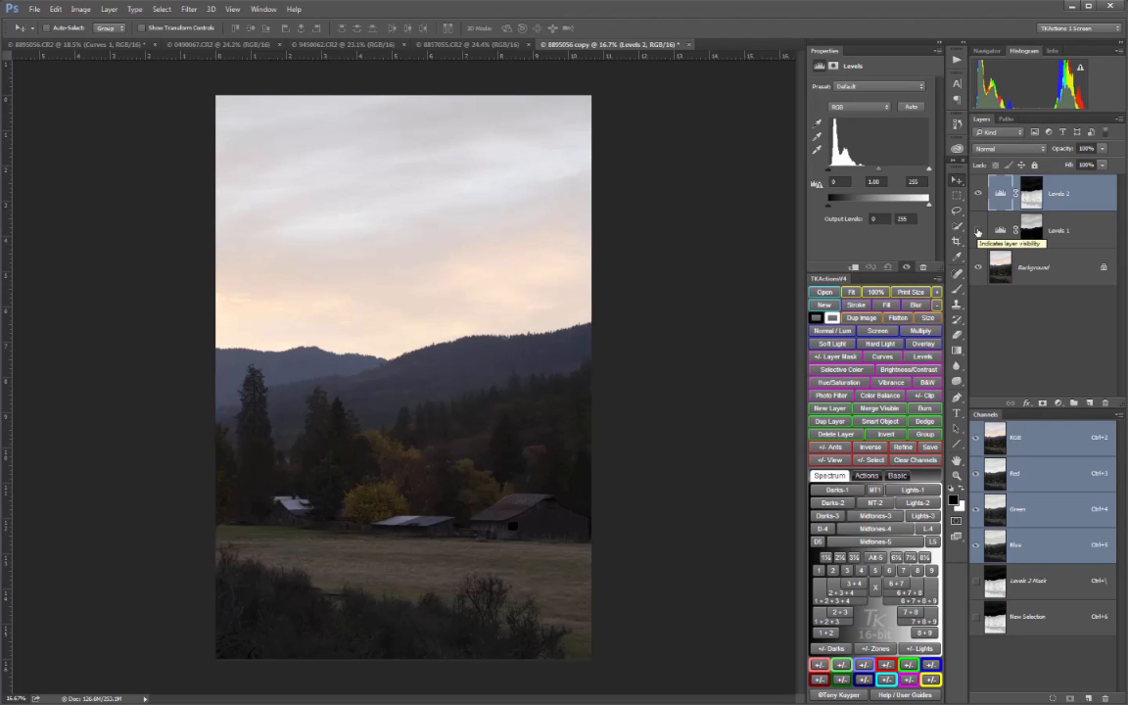
click(977, 231)
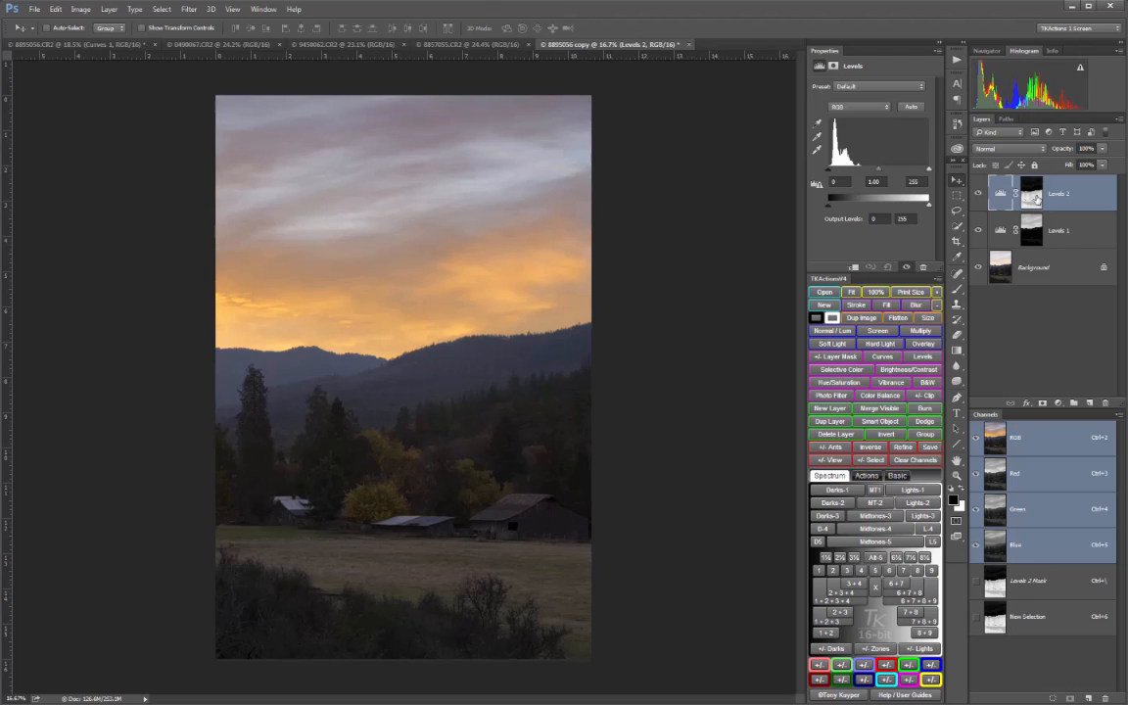
alt+click(1035, 198)
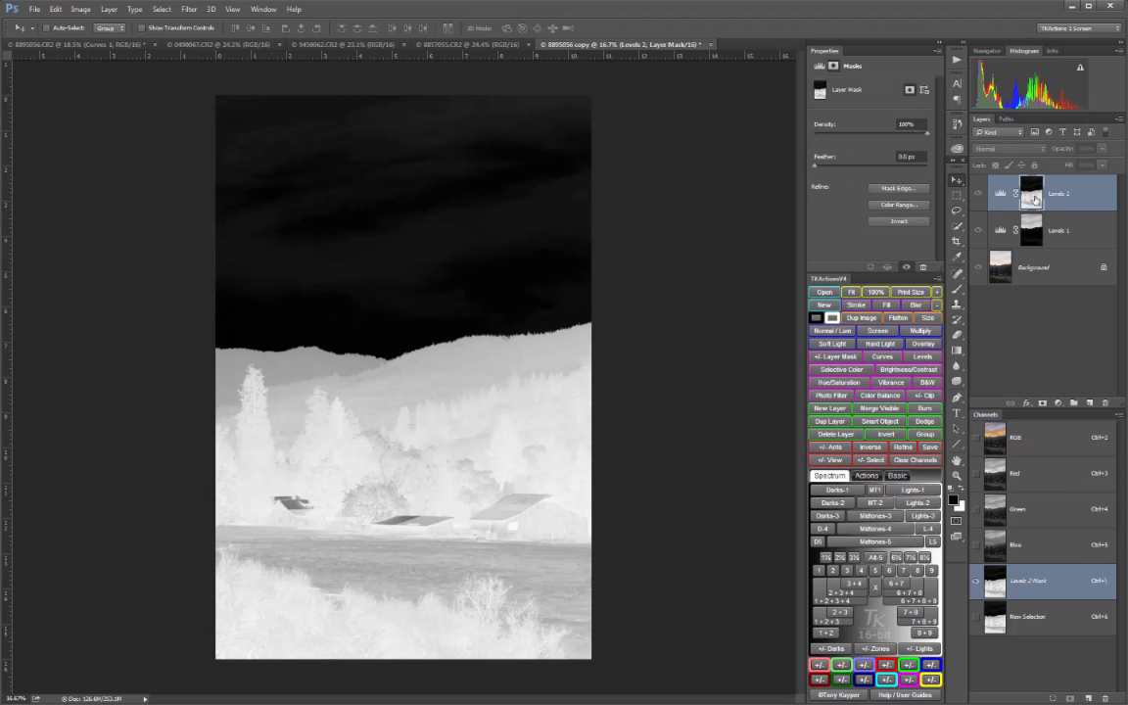
alt+click(1035, 199)
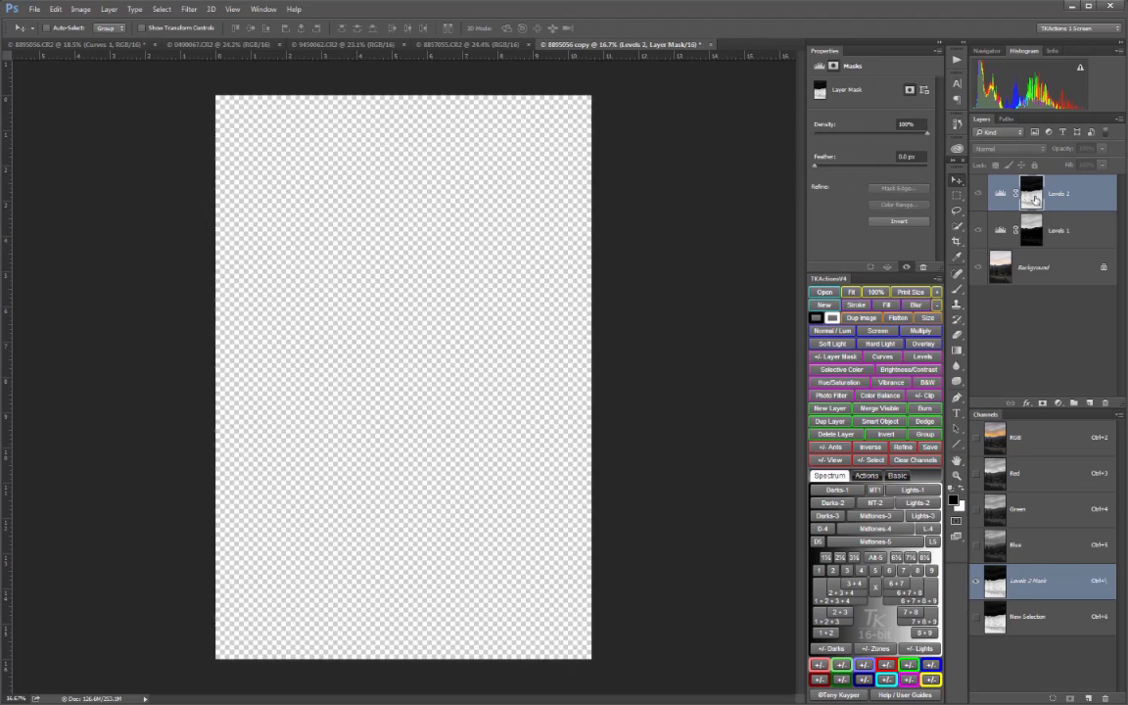
Set the Levels 2 white input to 122 and midtones to 0.80, and compare the image with the layer off and on
click(1001, 197)
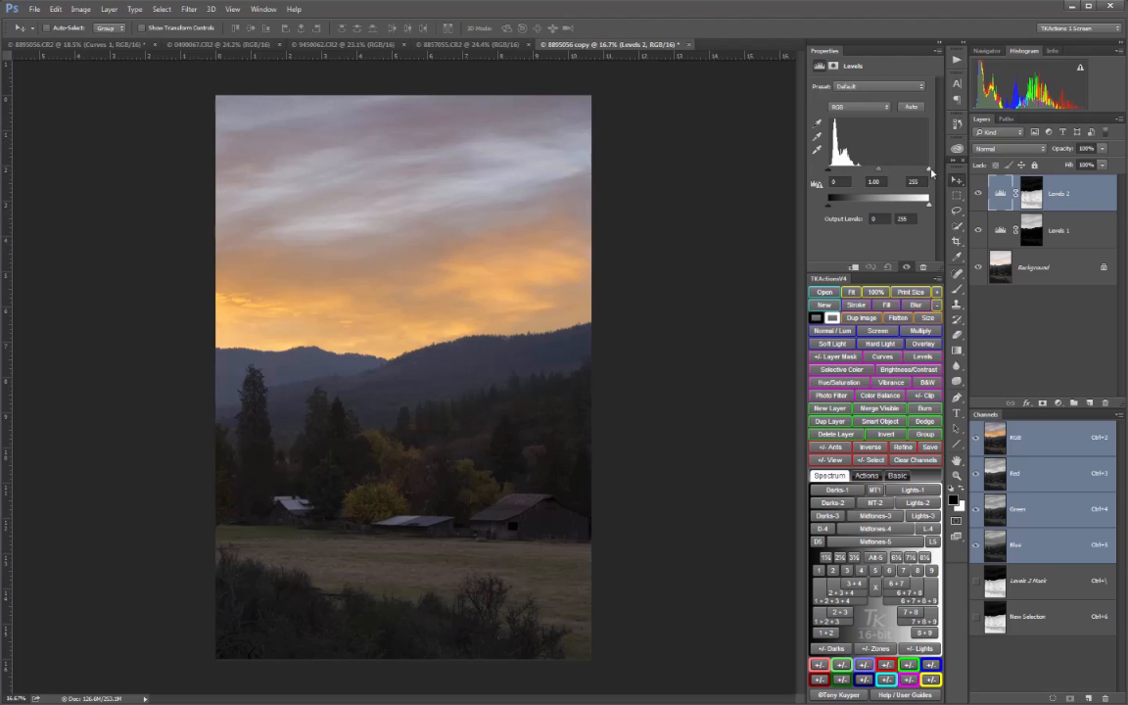
drag(932, 172, 876, 184)
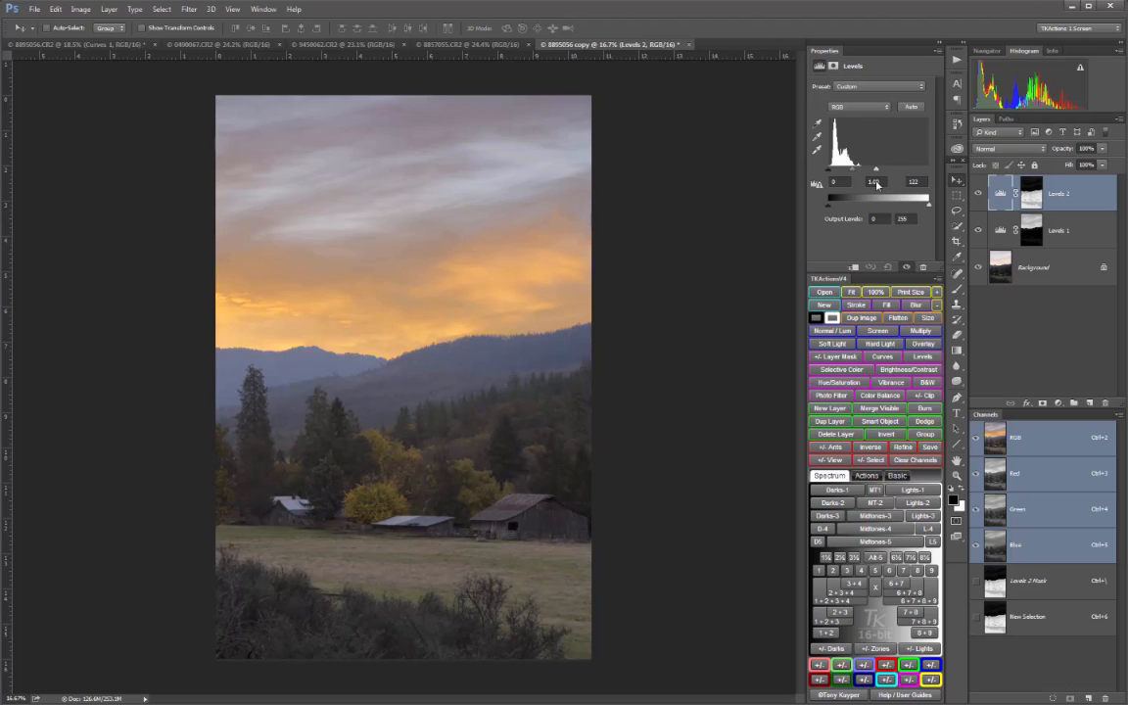
drag(854, 172, 857, 173)
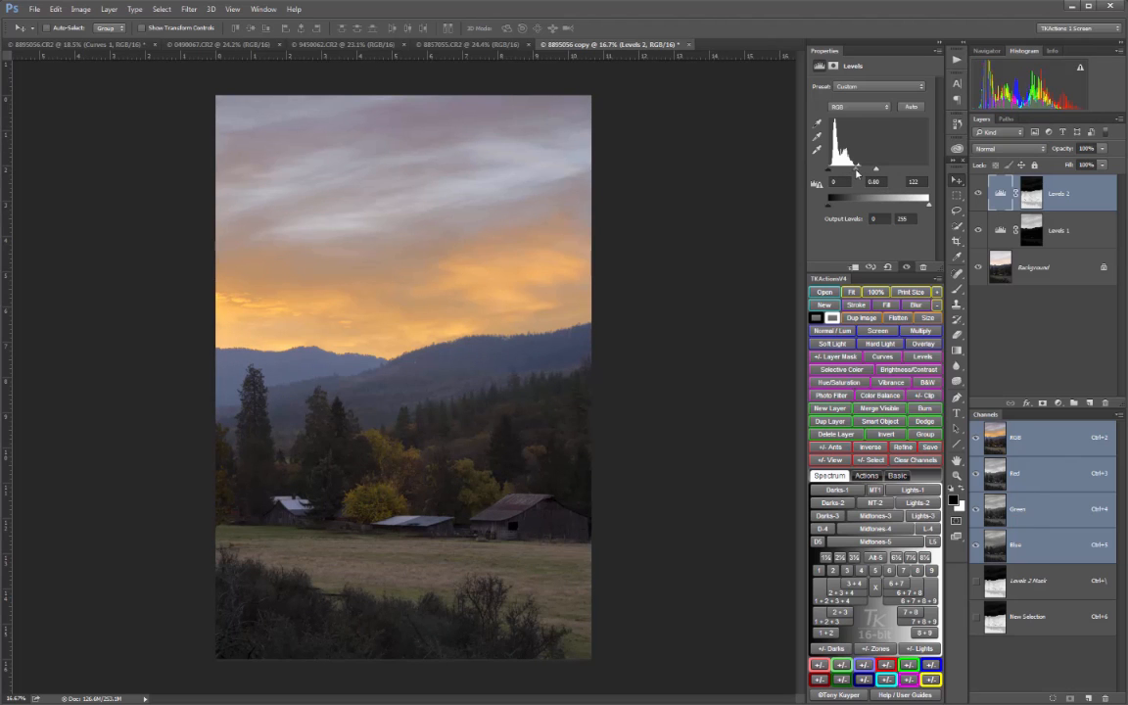
click(976, 193)
click(976, 194)
click(976, 194)
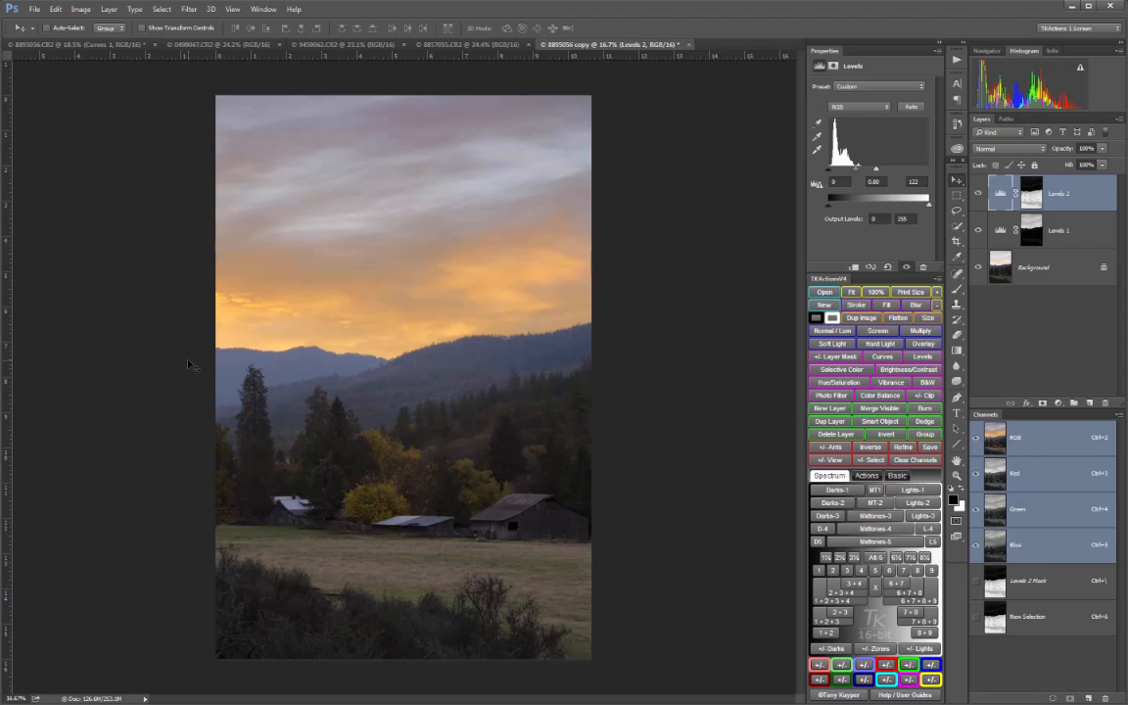
Paint white at 20% brush opacity on the Levels 1 mask along the mountains and horizon, and compare the result with the Background alone
click(832, 319)
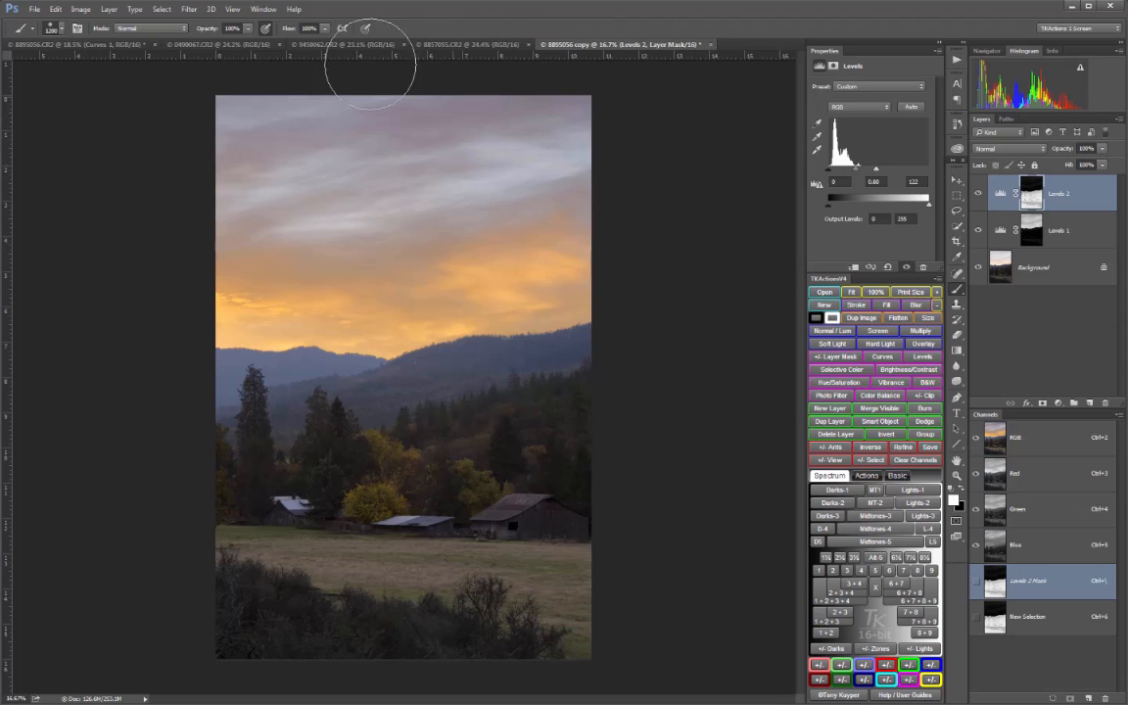
click(249, 30)
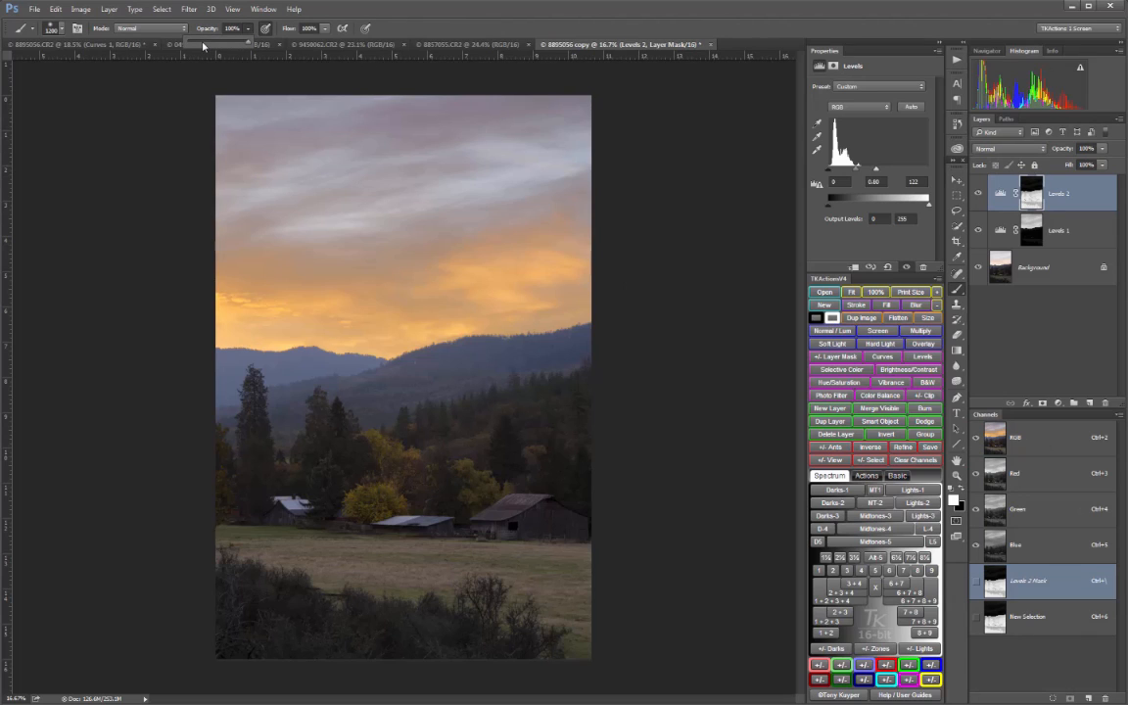
drag(203, 46, 199, 45)
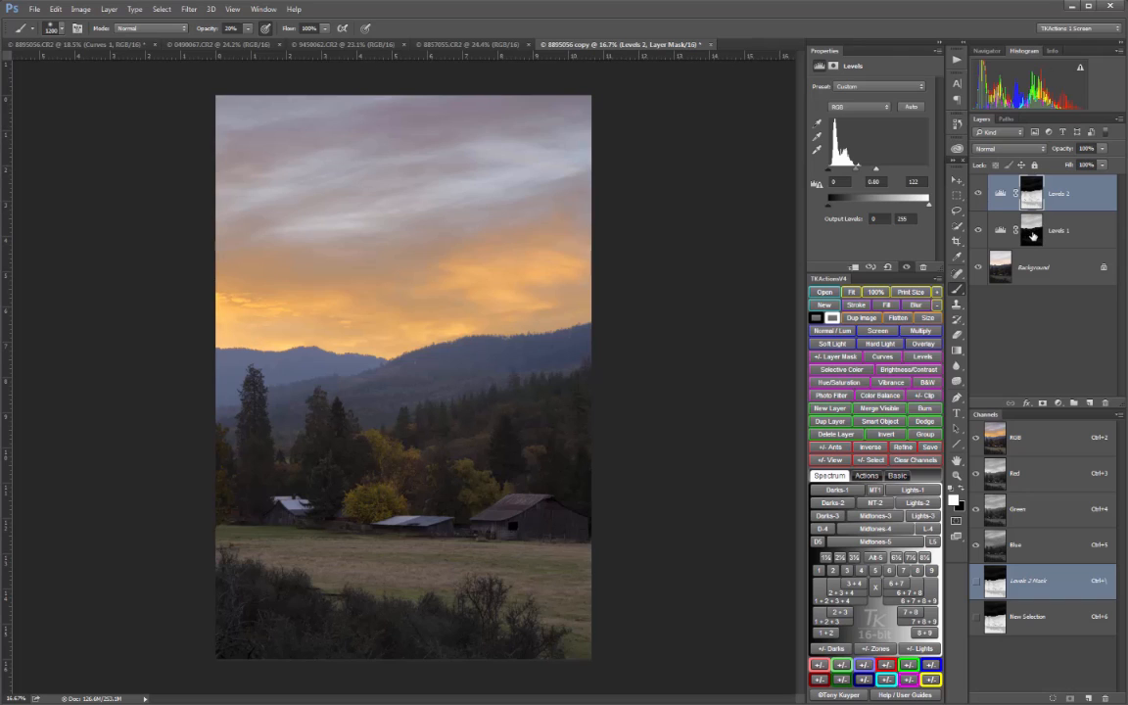
click(1032, 233)
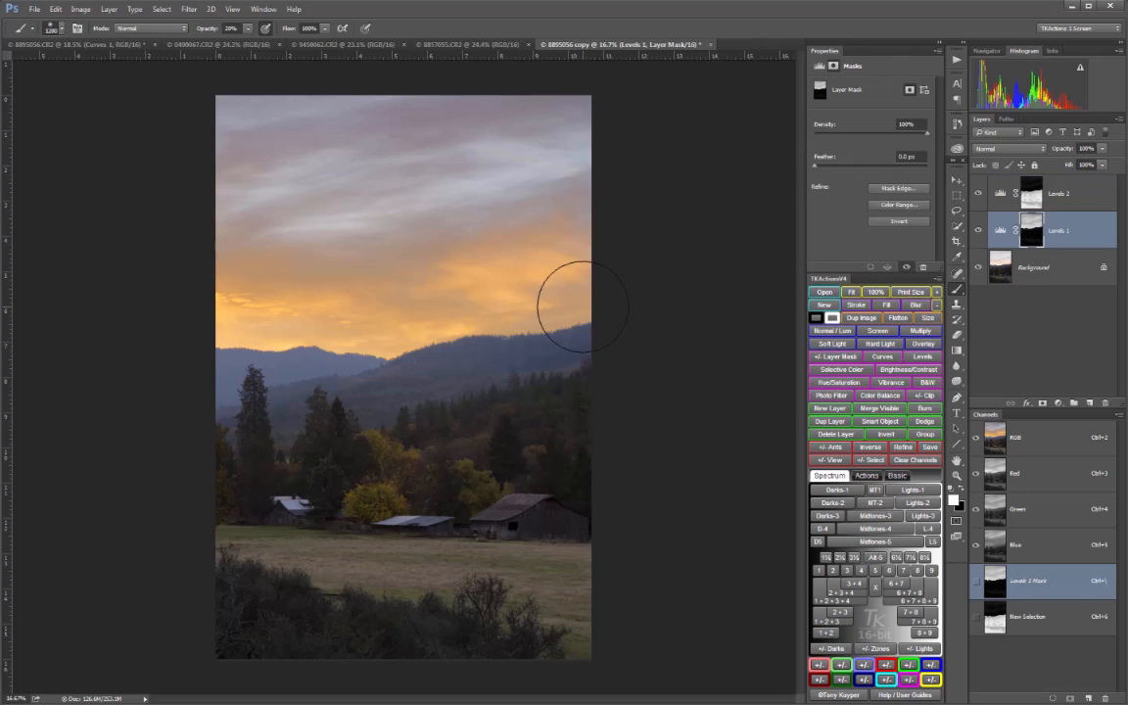
mouse_move(591, 307)
mouse_down()
mouse_move(236, 351)
mouse_move(189, 388)
mouse_move(257, 349)
mouse_move(348, 351)
mouse_move(577, 314)
mouse_move(574, 297)
mouse_move(234, 346)
mouse_up()
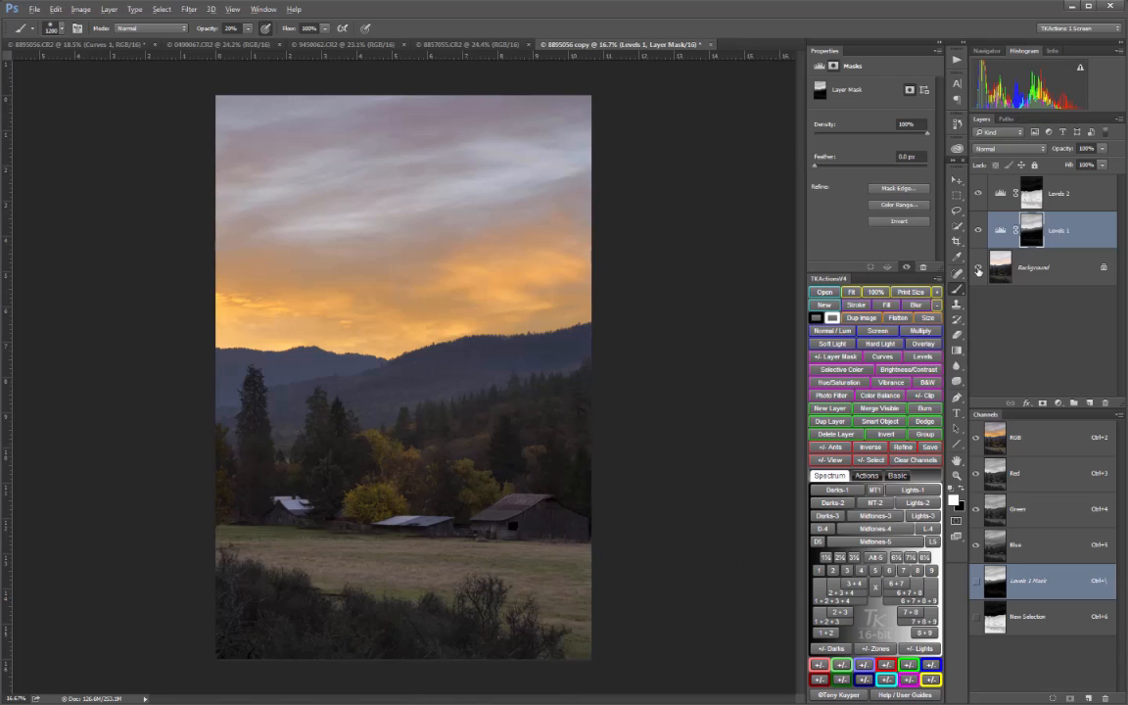
alt+click(977, 270)
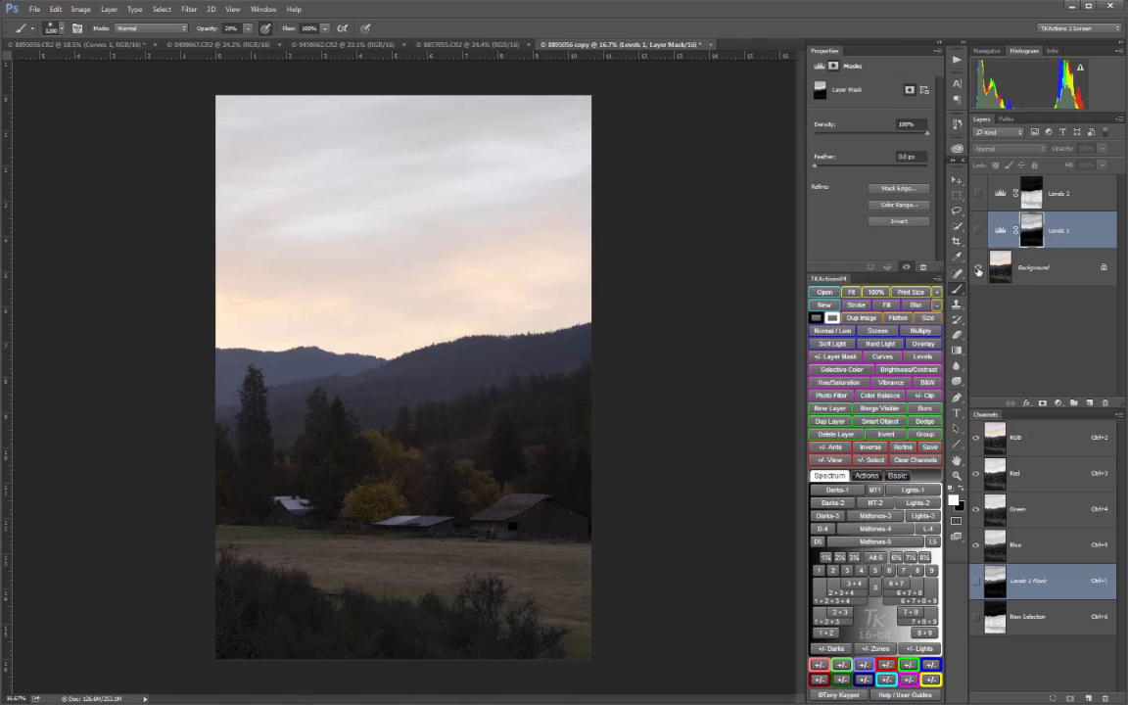
alt+click(977, 271)
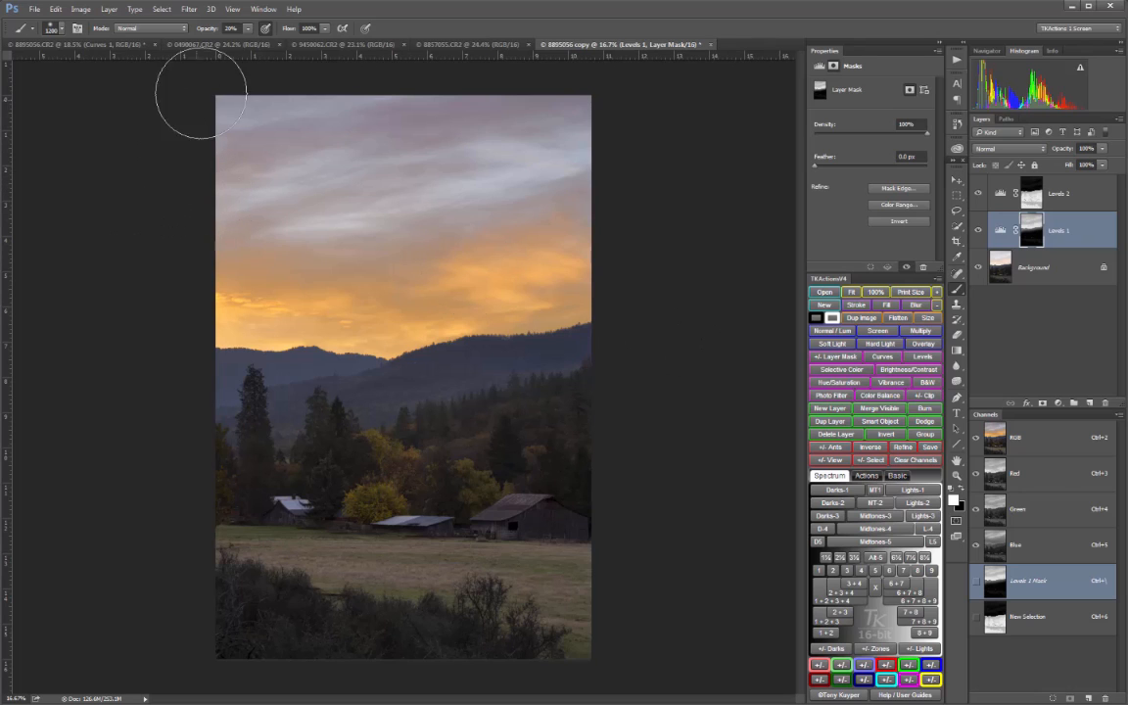
Arrange the documents 2-up vertically, pairing 8895056.CR2 beside 8895056 copy, and match both views at 16.7% zoom
click(262, 9)
mouse_move(266, 25)
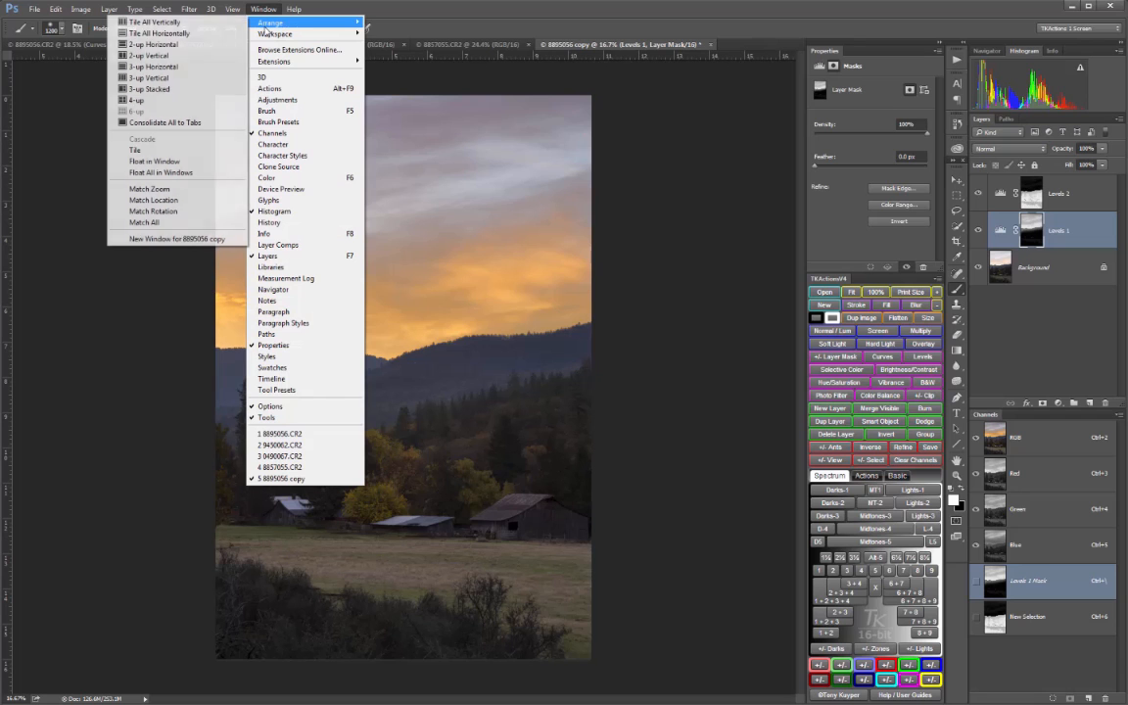
click(152, 56)
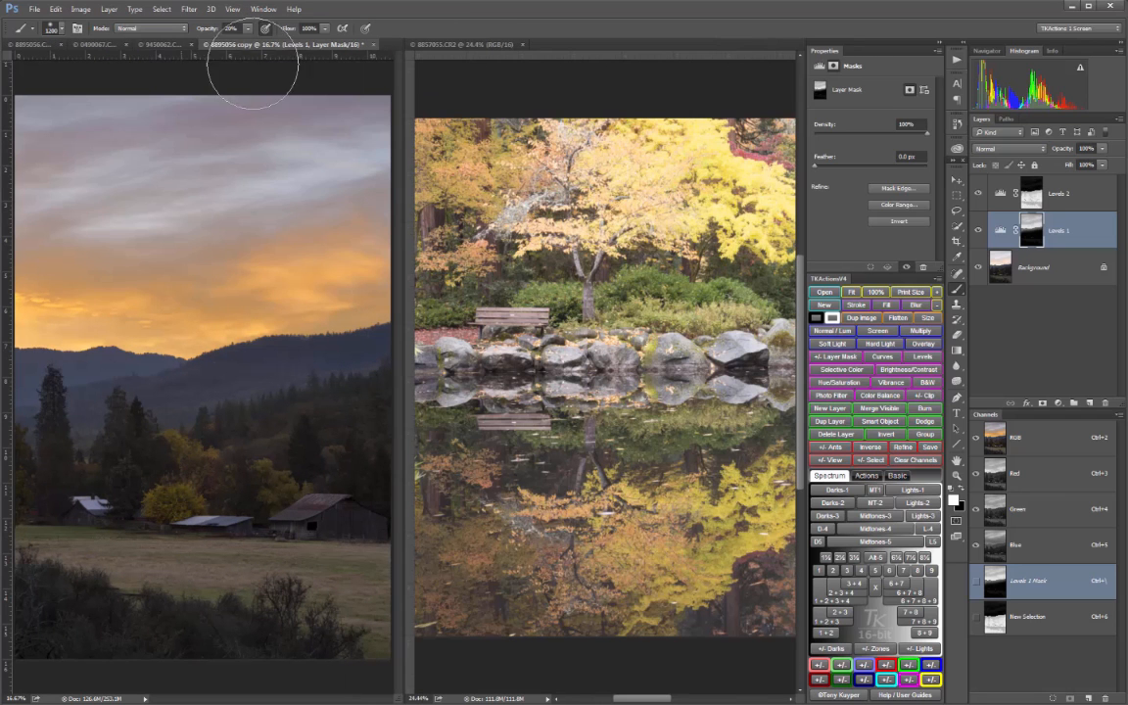
drag(252, 46, 574, 45)
click(106, 46)
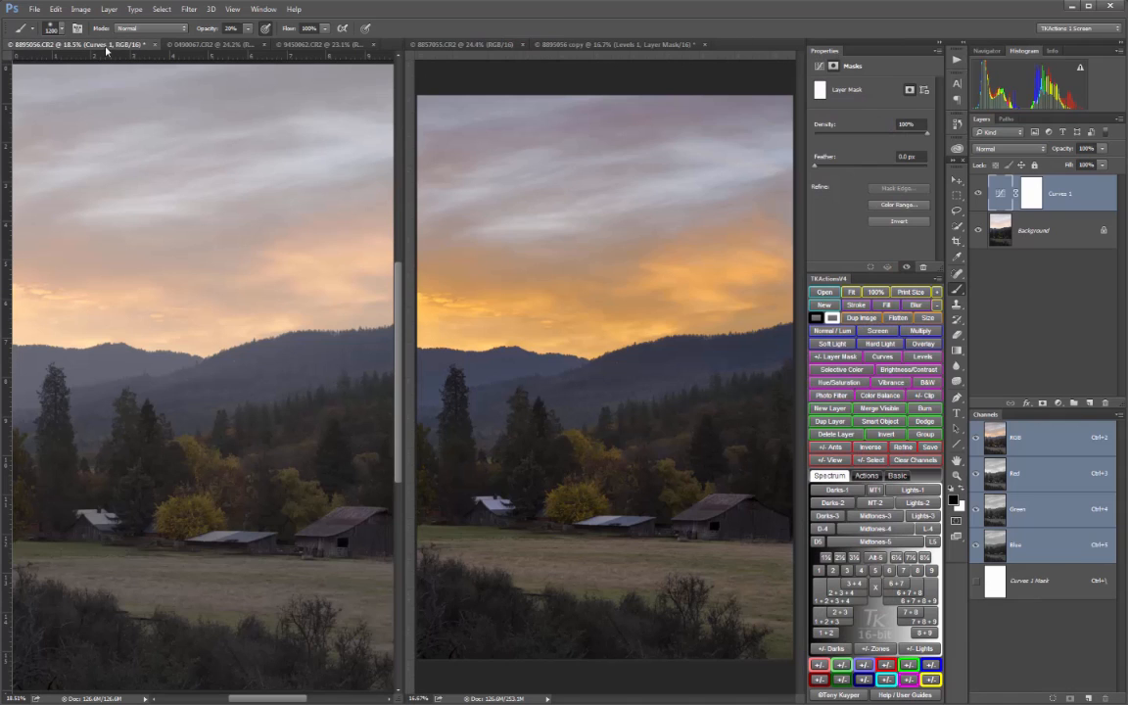
click(937, 306)
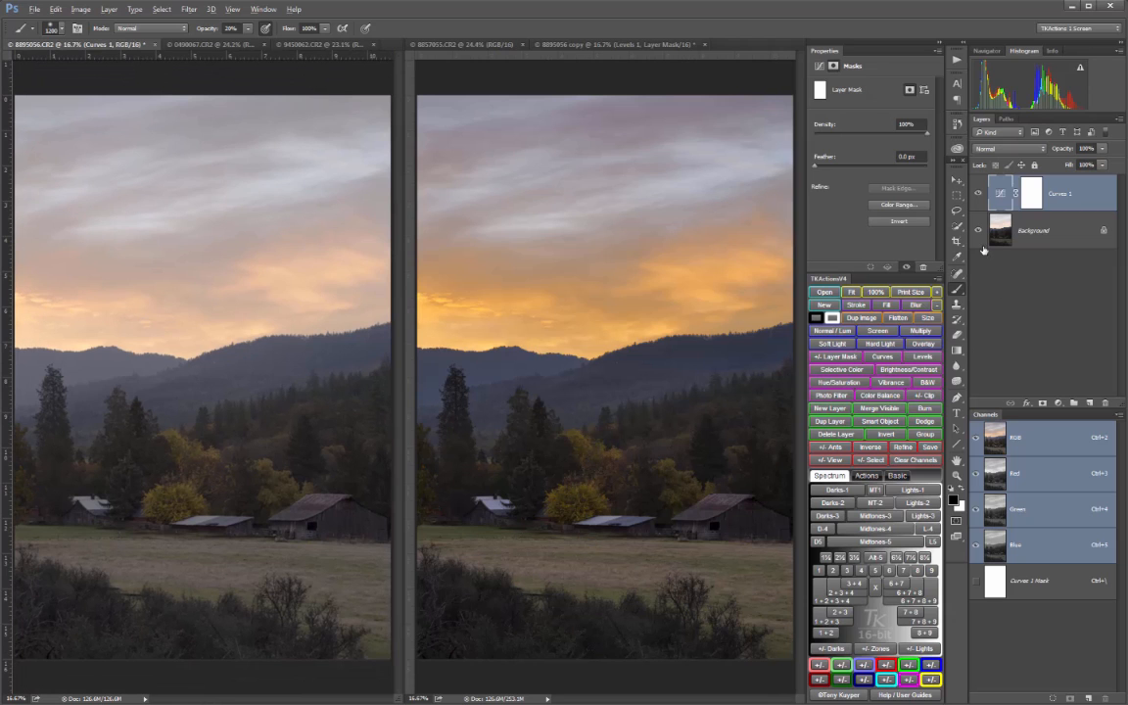
Compare the Curves version in 8895056.CR2 with its unadjusted Background, leaving the Curves 1 layer shown
alt+click(979, 231)
alt+click(979, 231)
alt+click(979, 231)
alt+click(979, 231)
alt+click(979, 231)
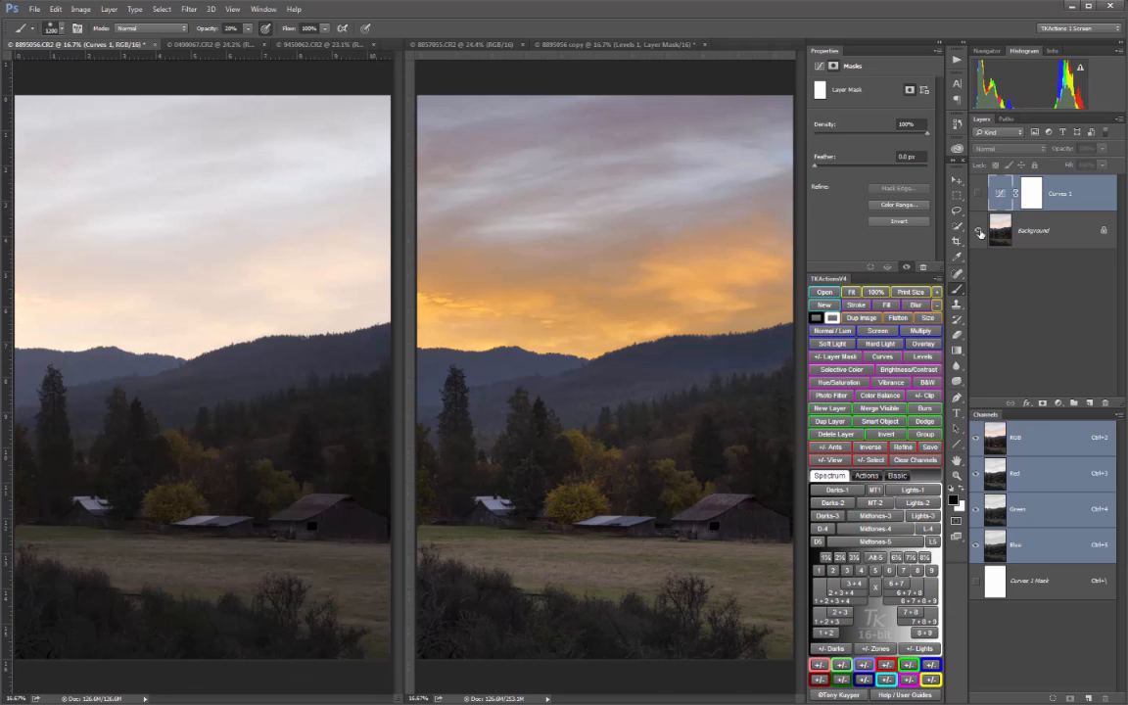
alt+click(979, 231)
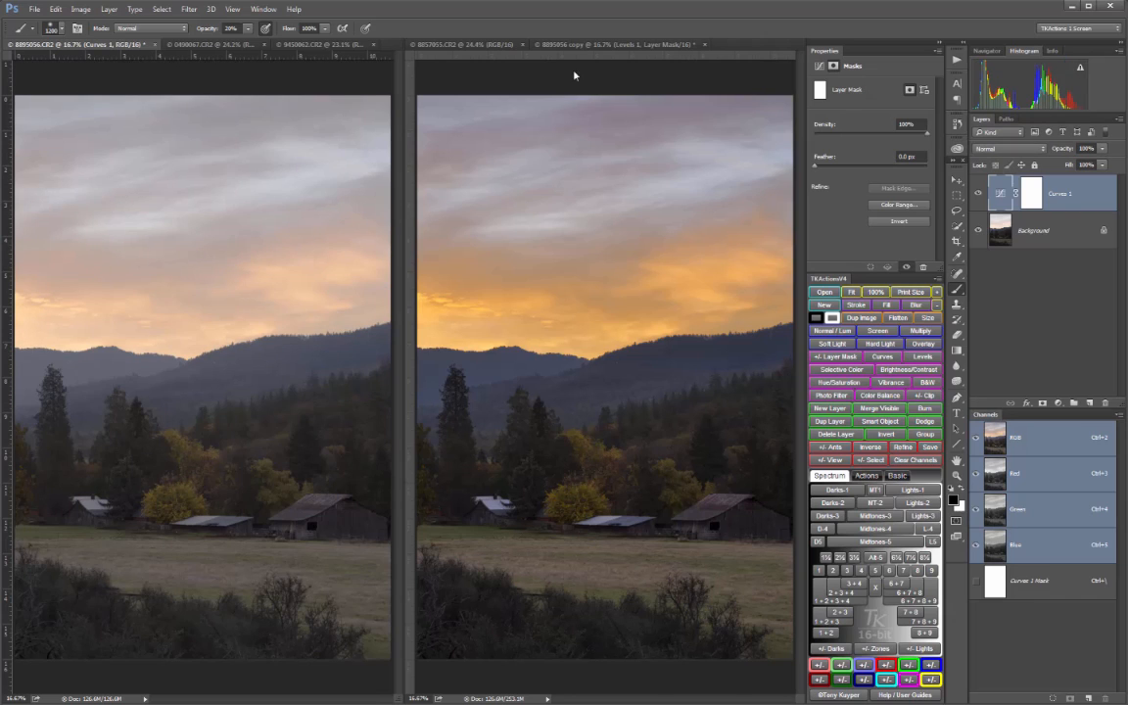
Compare the Levels-adjusted 8895056 copy with its unadjusted Background, leaving both Levels layers shown
click(507, 45)
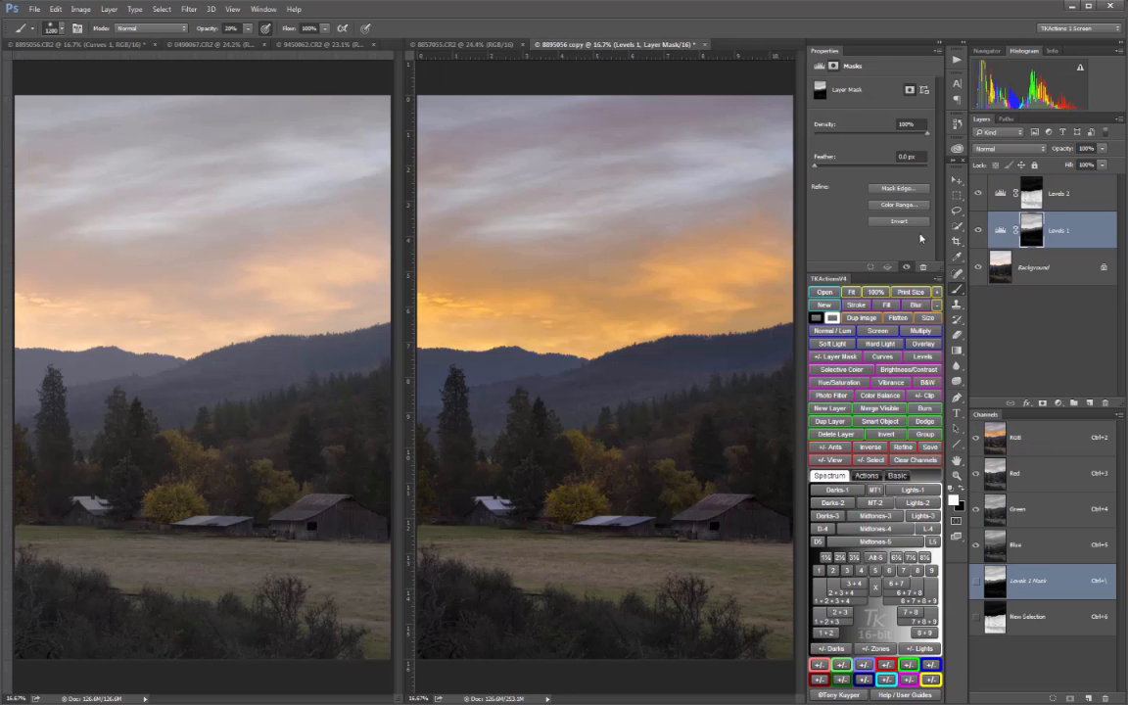
alt+click(979, 267)
alt+click(979, 267)
alt+click(979, 267)
alt+click(979, 268)
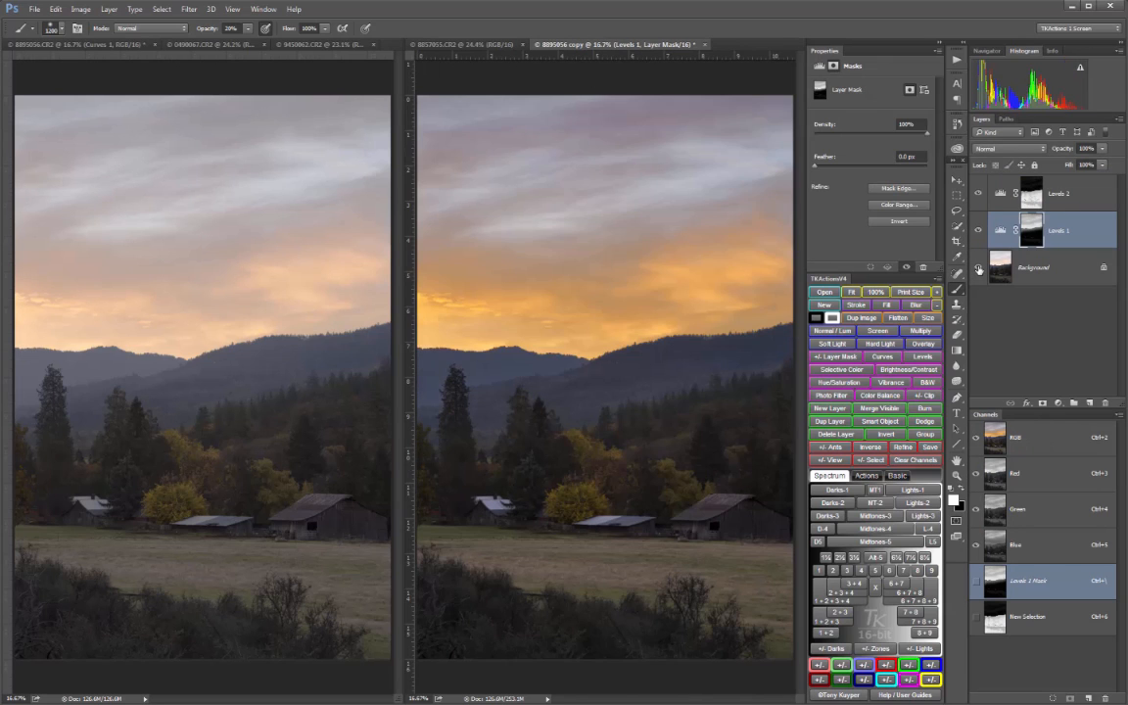